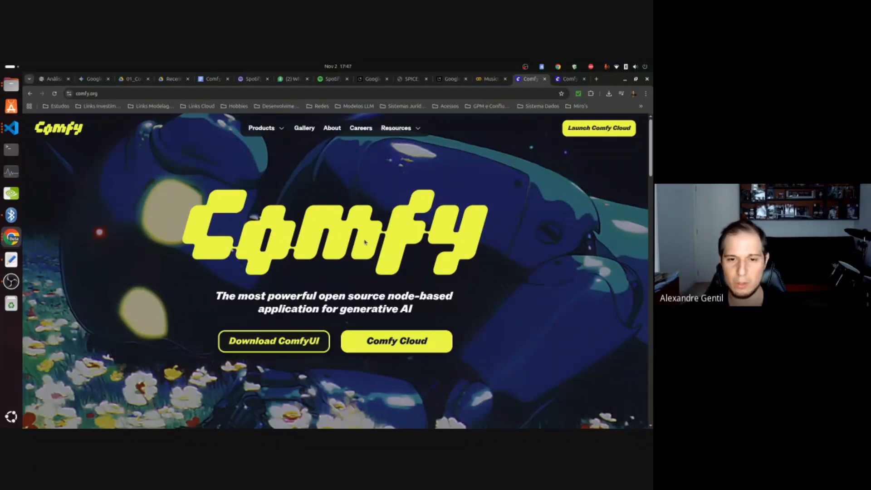
Look over the Comfy home page down to its Latest News & Updates section.
scroll(397, 240, down, 3)
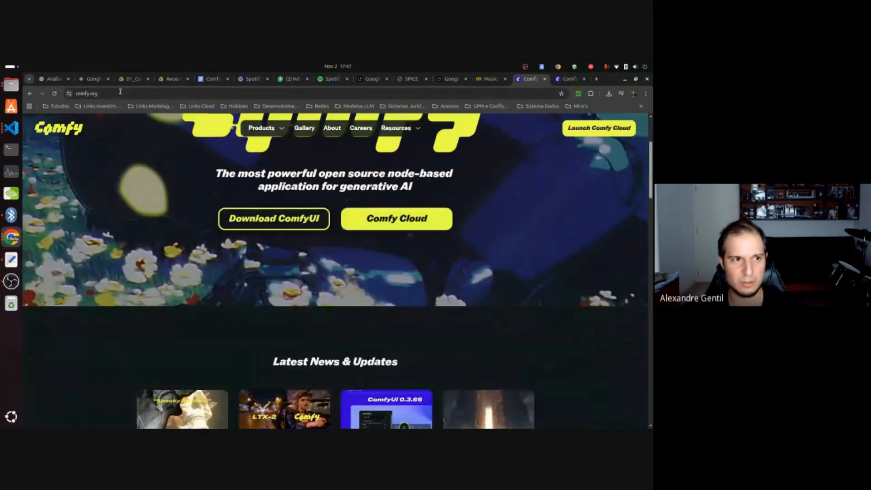
scroll(181, 254, down, 2)
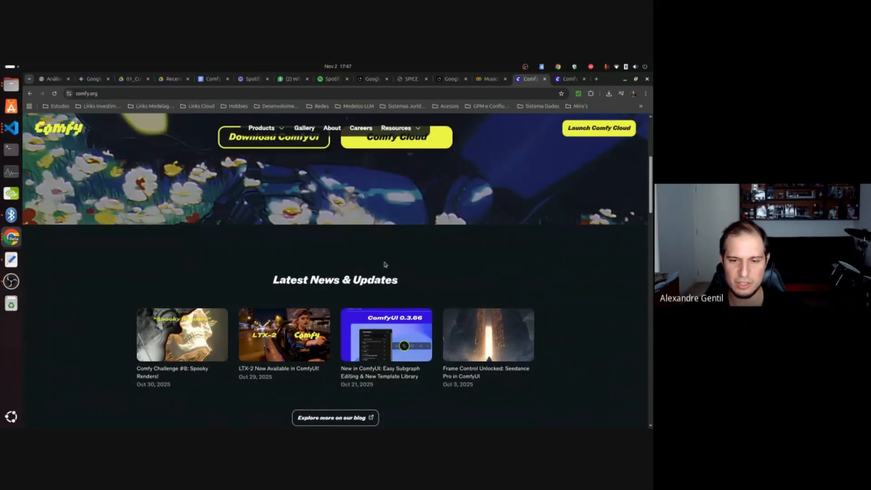
scroll(350, 259, down, 1)
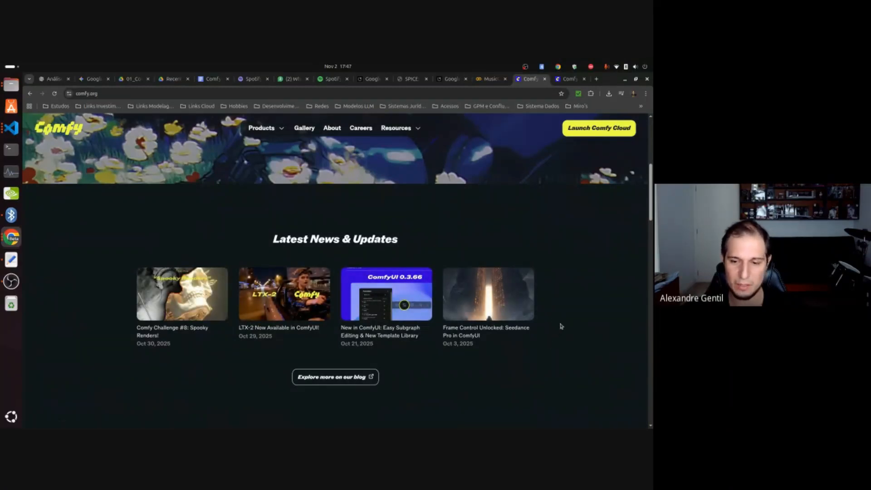
scroll(565, 327, down, 1)
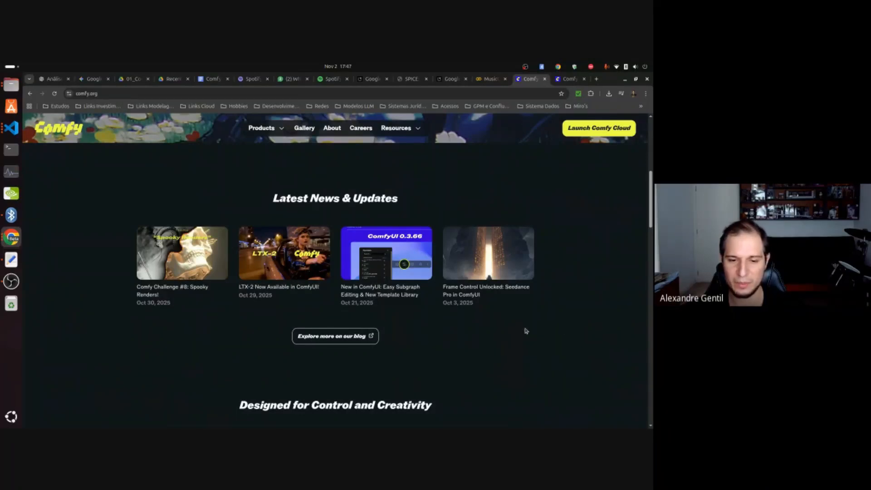
scroll(467, 322, down, 1)
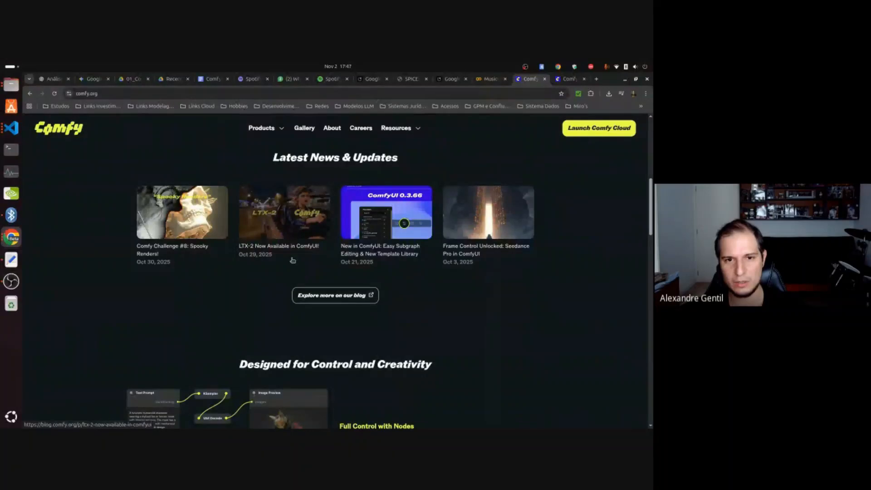
scroll(447, 285, up, 4)
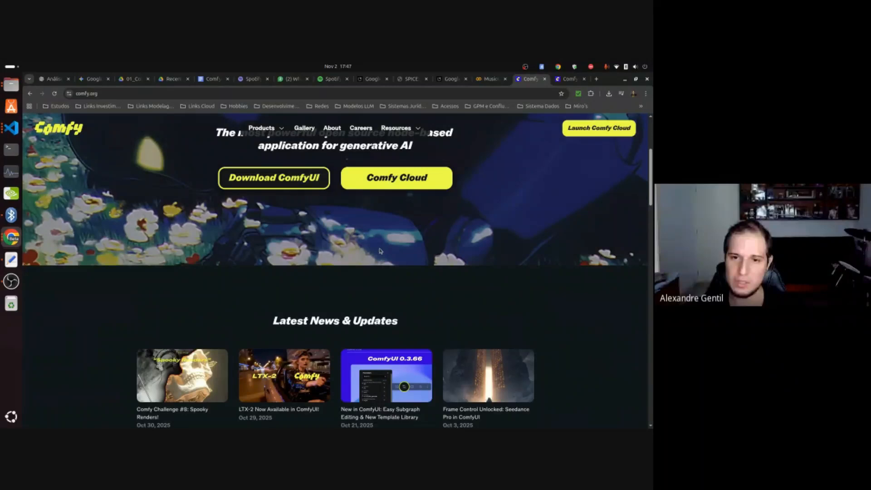
Switch to the Comfy Cloud pricing page and review what is included in the Comfy plan.
click(567, 78)
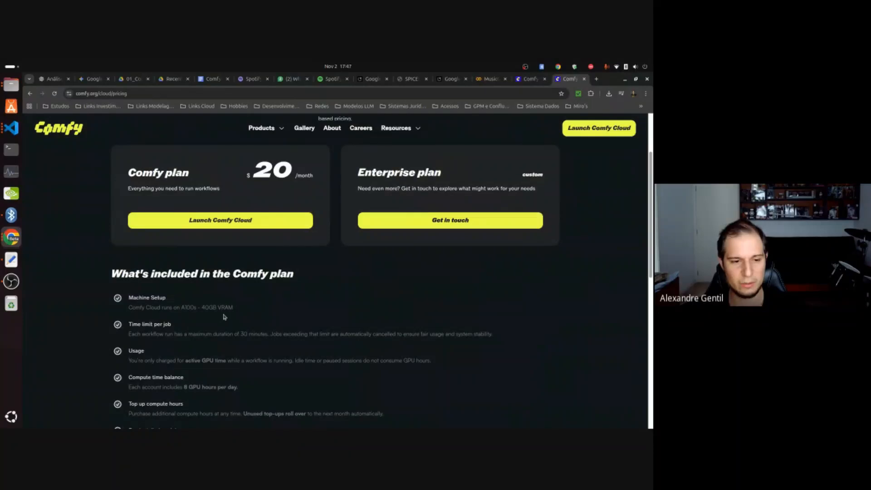
scroll(224, 316, down, 1)
scroll(216, 286, down, 2)
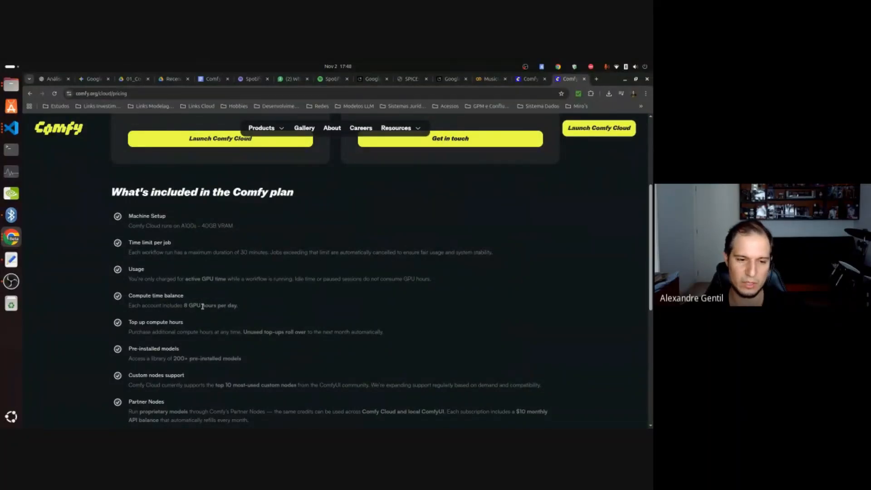
scroll(219, 333, down, 1)
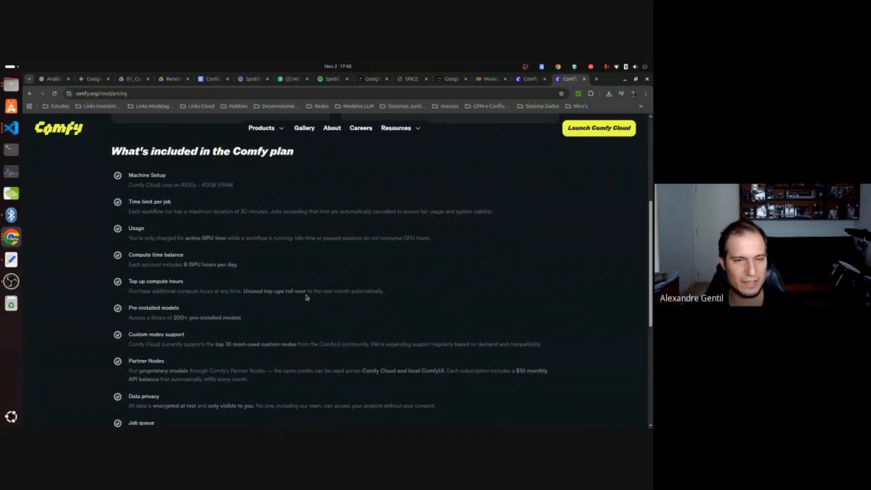
Return to the Comfy home page and read the Designed for Control and Creativity section through Live Preview.
key(ctrl+shift+Tab)
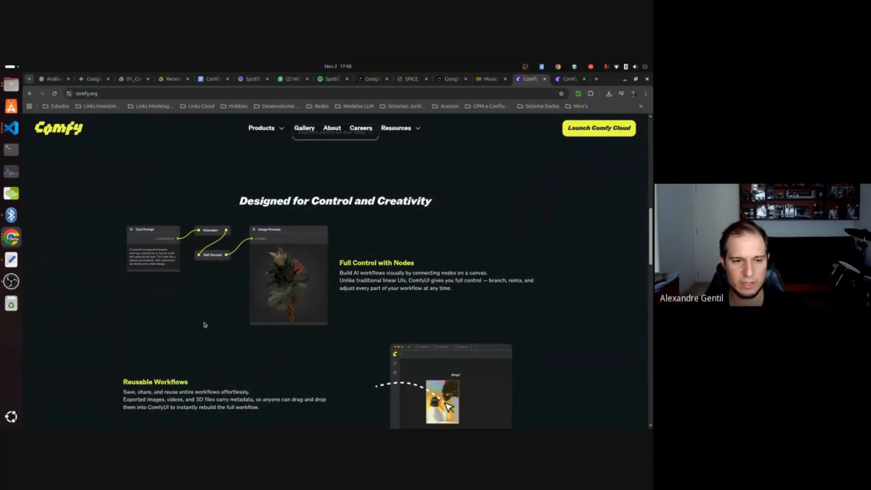
scroll(236, 304, down, 2)
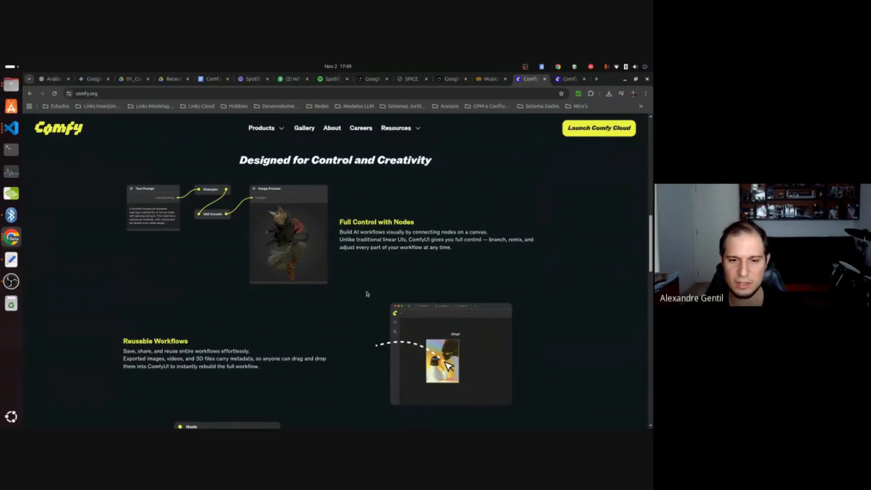
scroll(357, 324, down, 3)
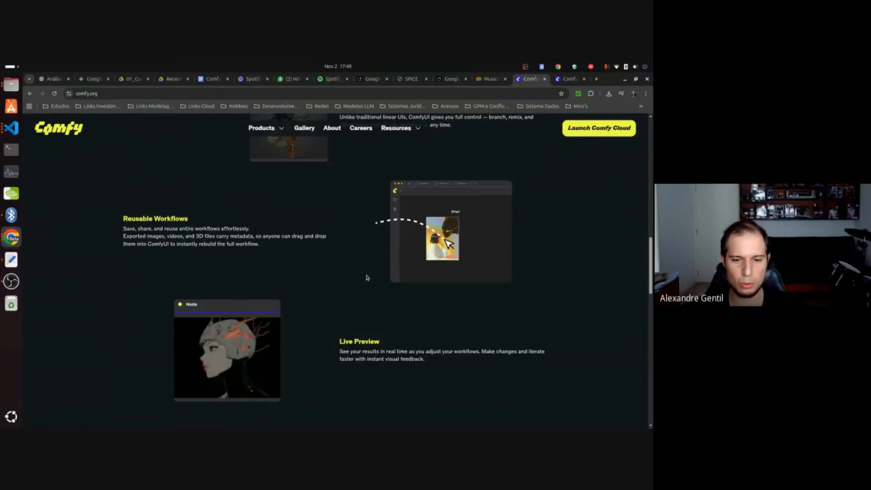
scroll(358, 277, down, 1)
scroll(355, 263, up, 1)
Open the ComfyUI Blog from the site's resources, check its archive, and browse the latest posts on its home page.
mouse_move(406, 130)
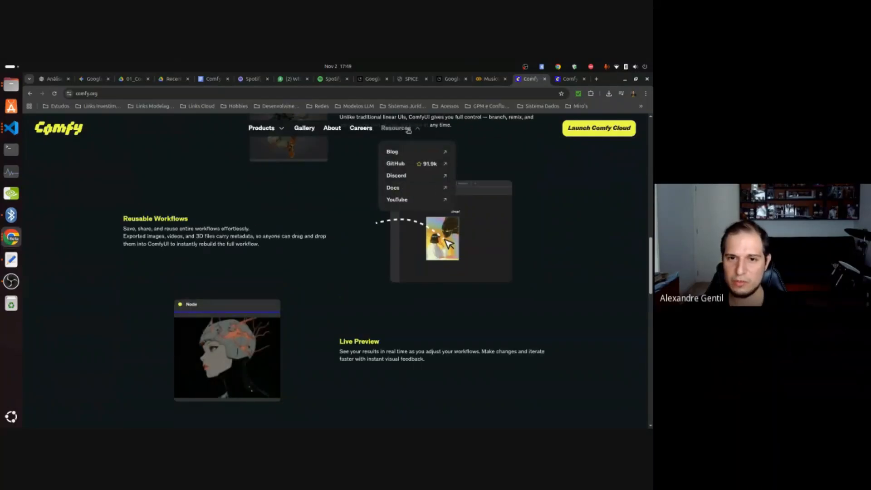
click(393, 154)
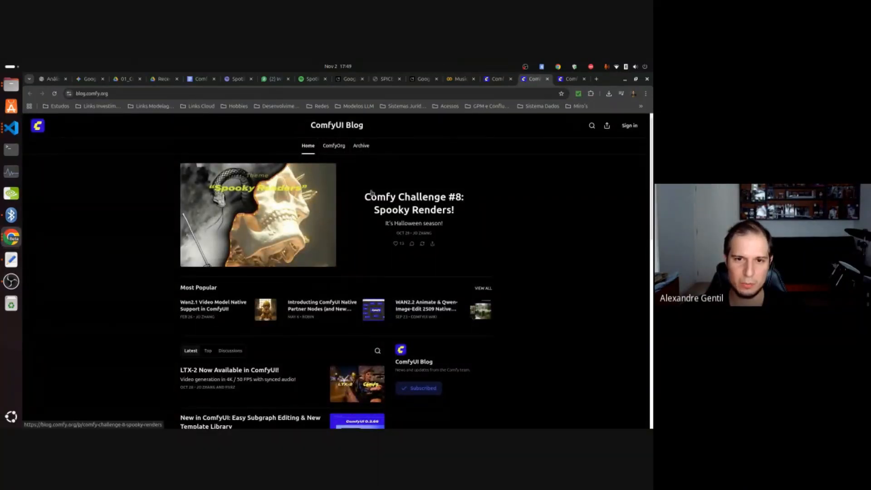
click(361, 145)
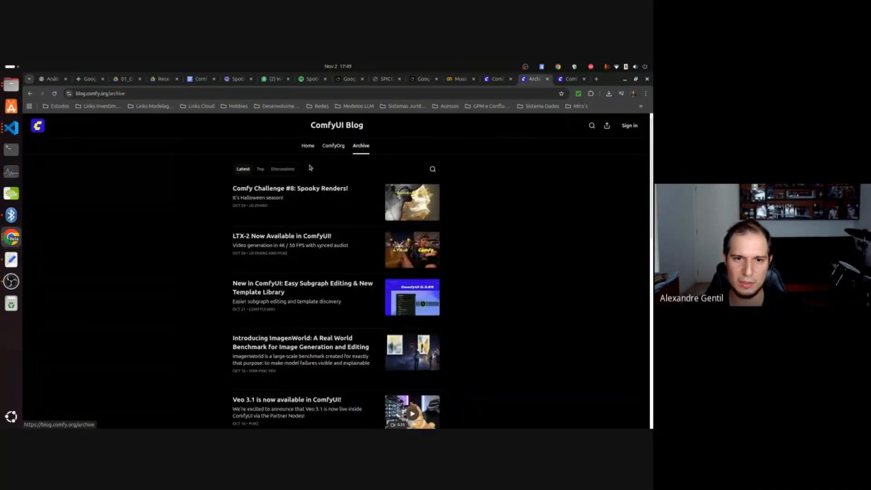
click(308, 145)
scroll(278, 311, down, 3)
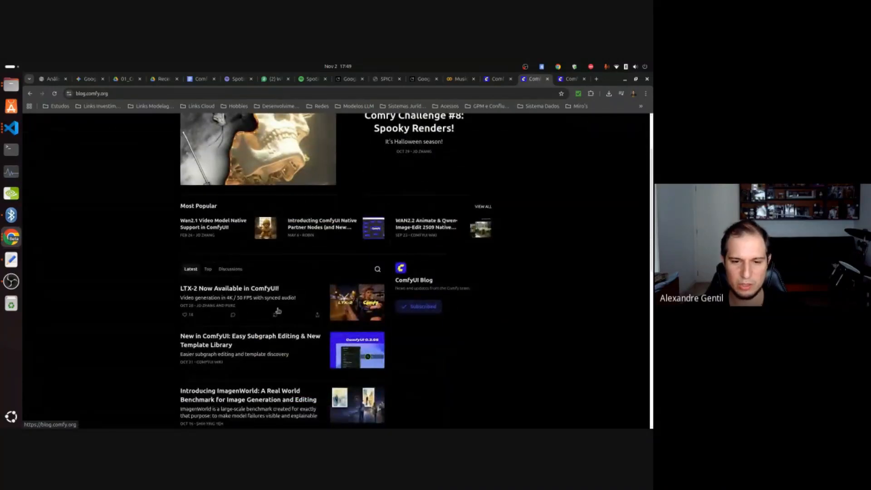
scroll(277, 311, down, 3)
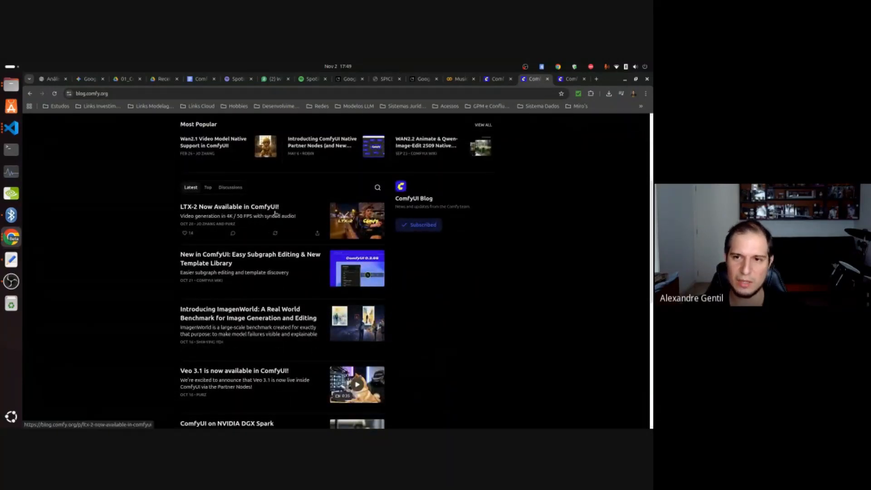
Go back to the Comfy site, open its ComfyUI GitHub repository, and look through the file list down to the README.
click(497, 79)
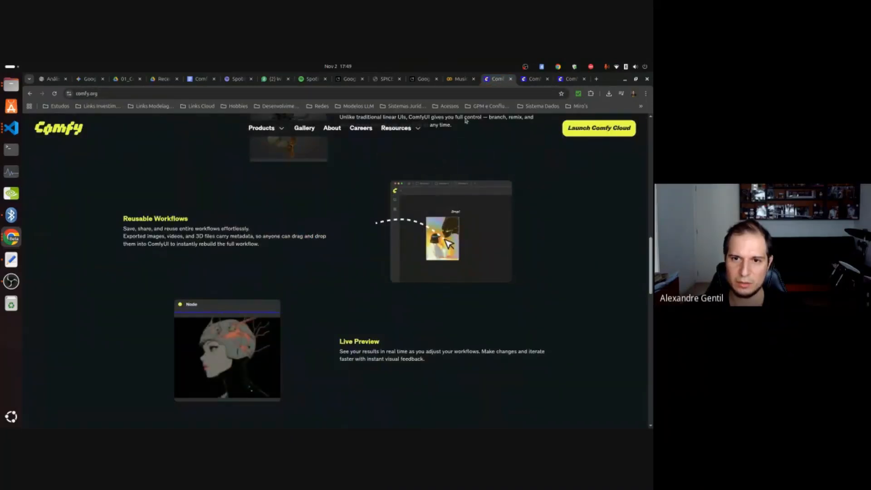
mouse_move(411, 129)
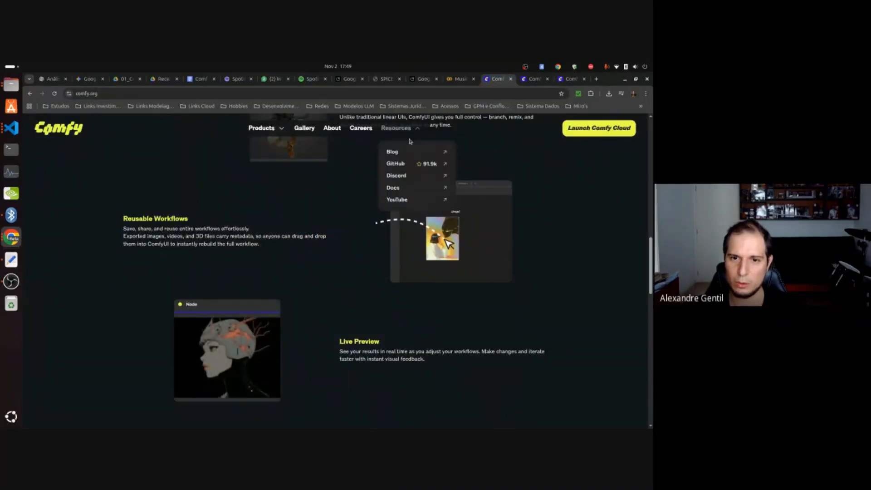
click(395, 163)
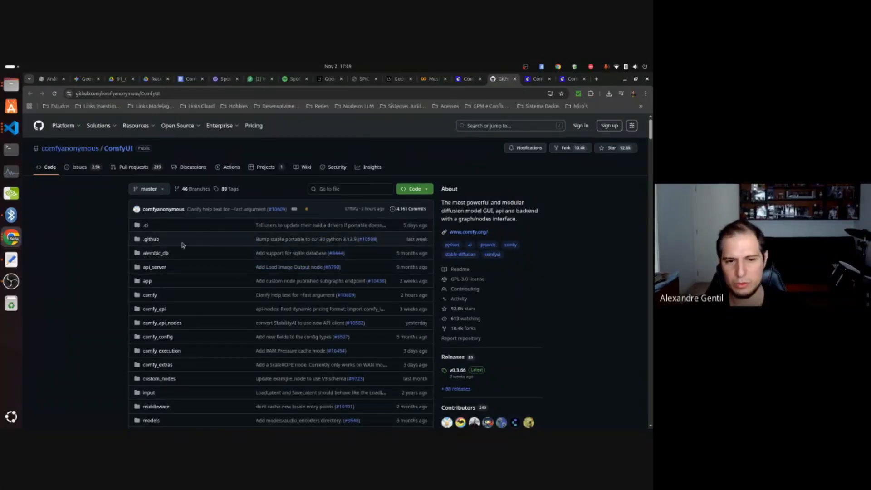
scroll(244, 267, down, 2)
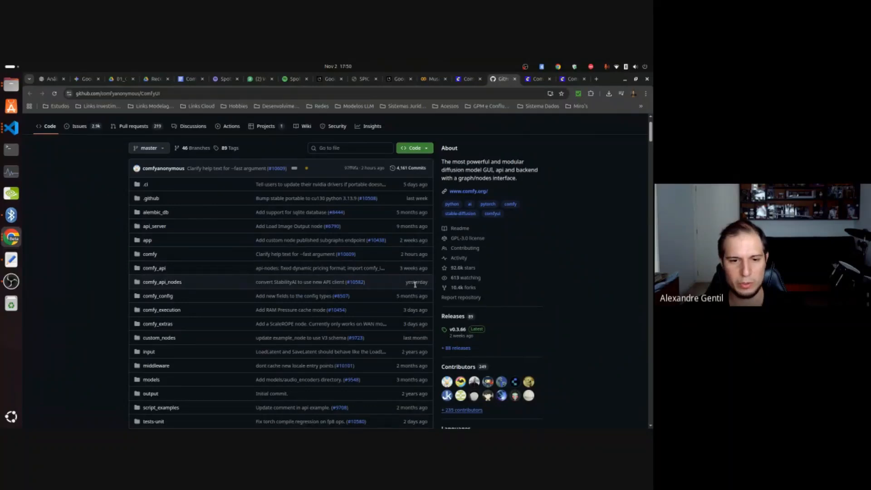
scroll(354, 291, down, 6)
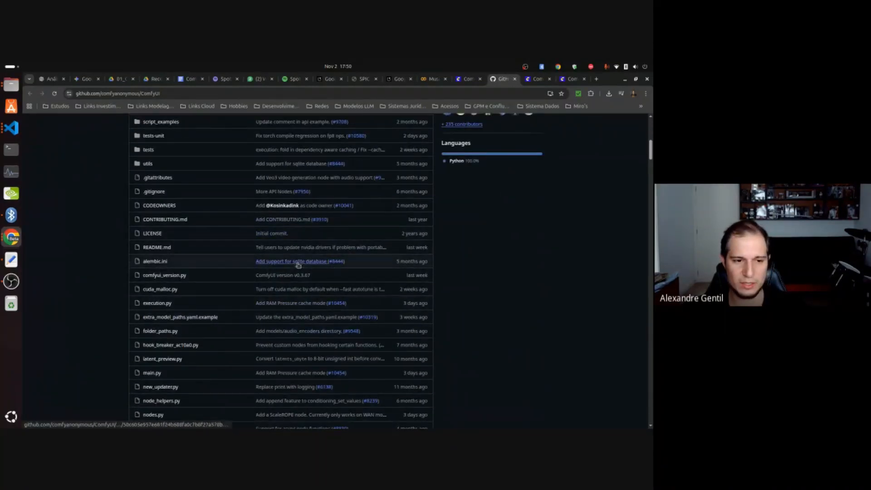
scroll(243, 296, down, 3)
scroll(238, 293, down, 4)
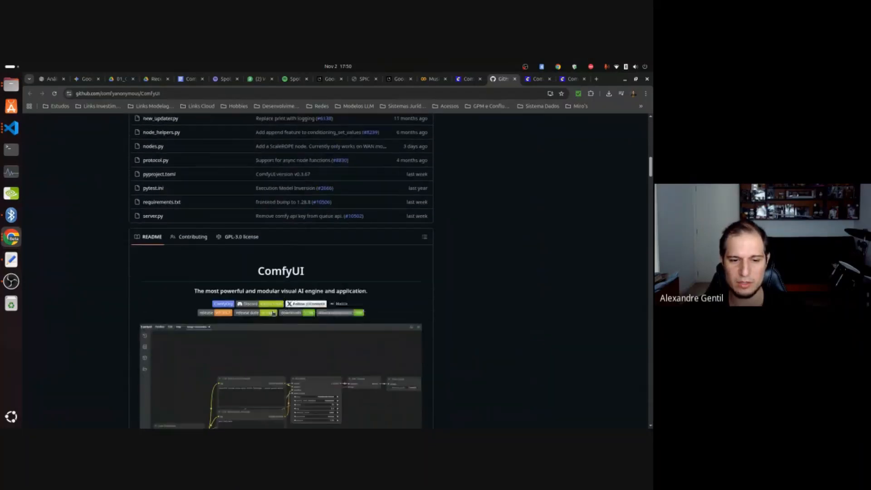
scroll(344, 355, down, 2)
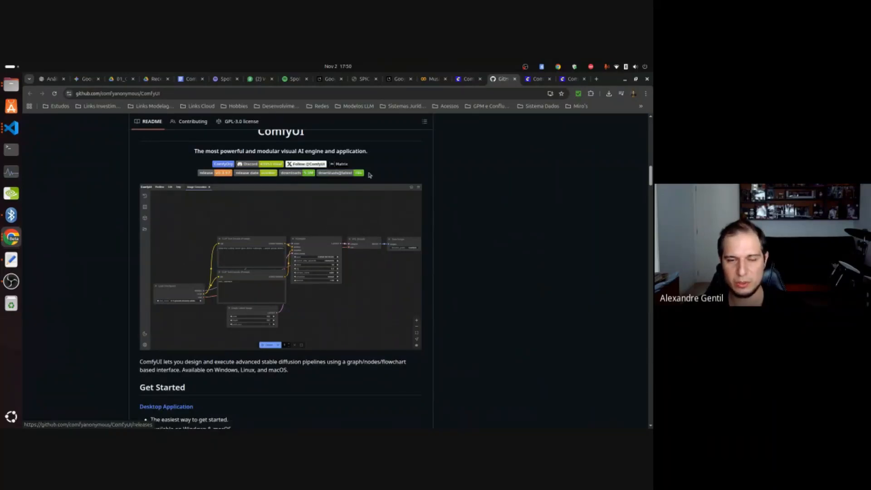
Read the README's Get Started options and highlight NVIDIA among the GPU types supported by Manual Install.
scroll(308, 281, down, 5)
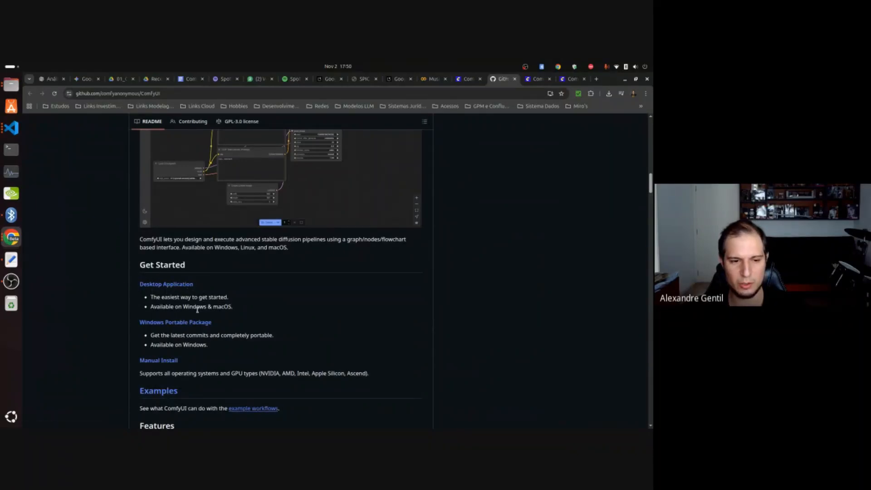
scroll(207, 317, down, 2)
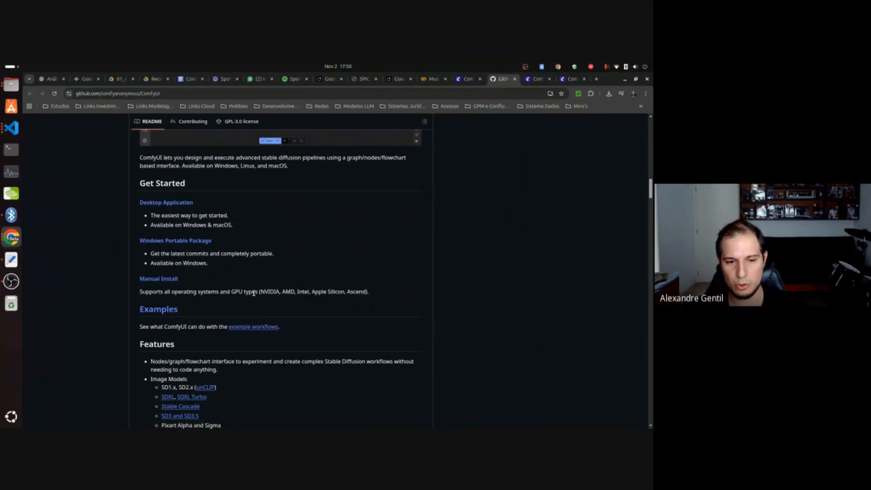
double_click(270, 290)
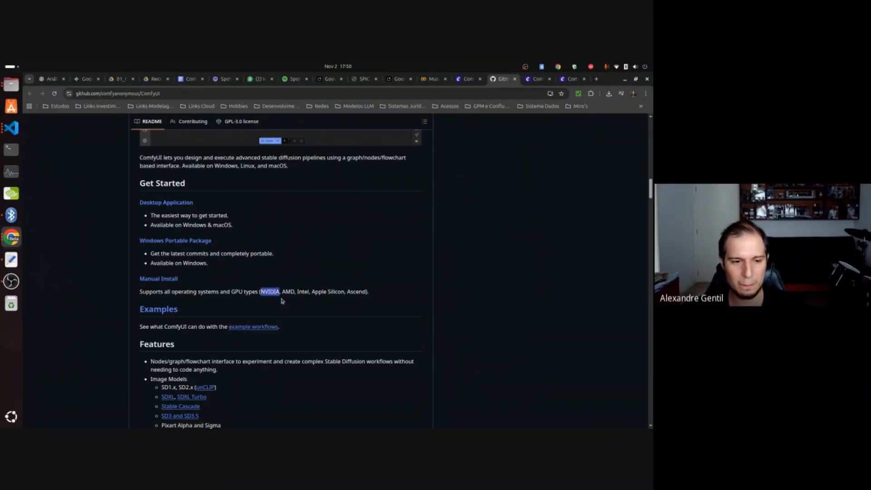
Review the image, image editing, video, audio and 3D models listed under the README's Features.
scroll(272, 319, down, 3)
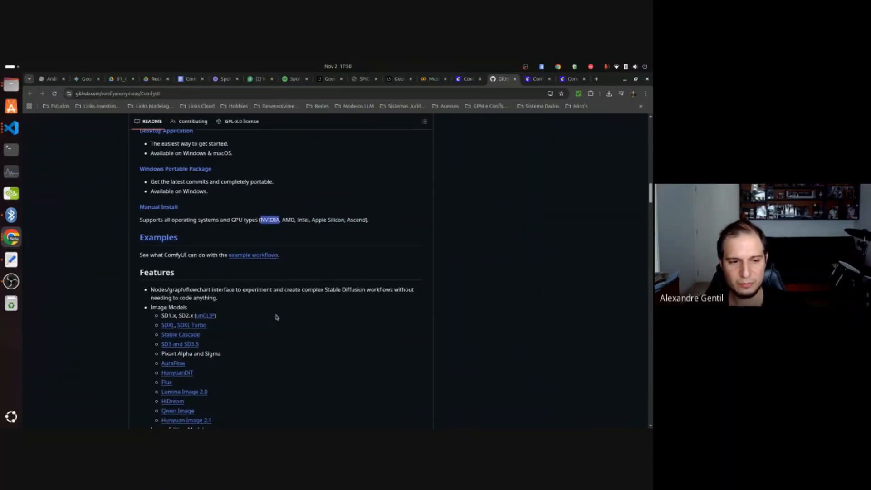
scroll(221, 321, down, 1)
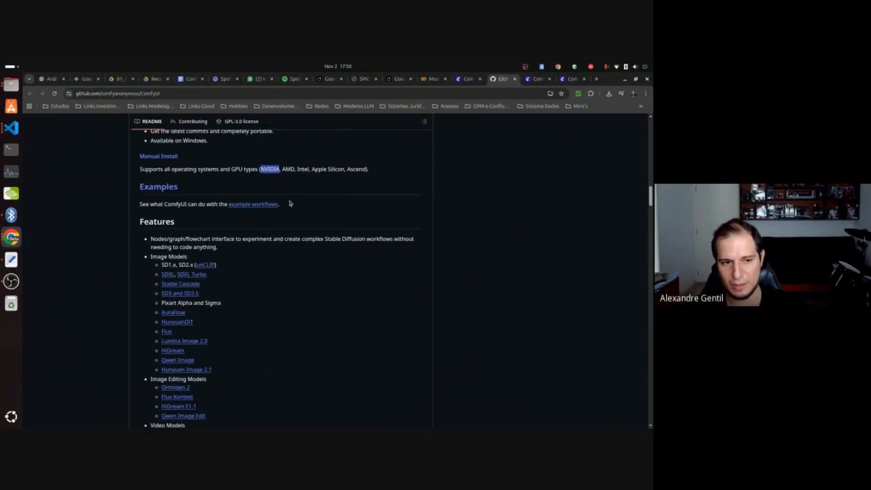
scroll(241, 244, down, 1)
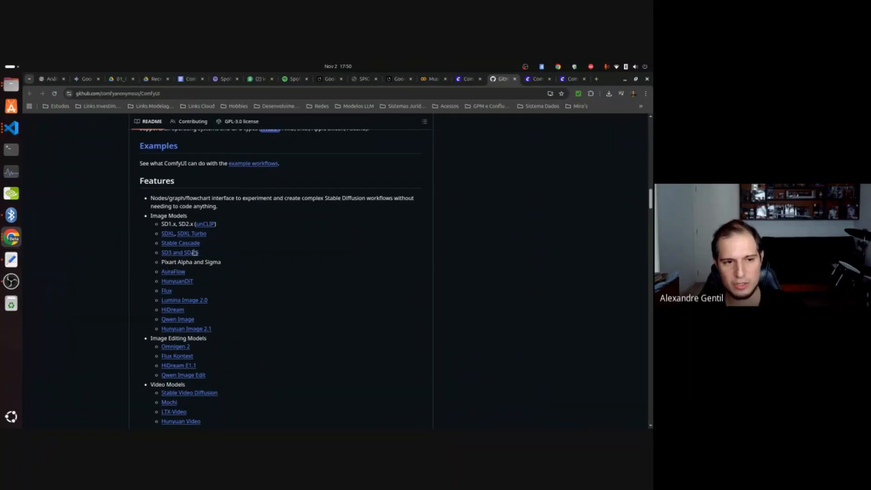
scroll(197, 278, down, 2)
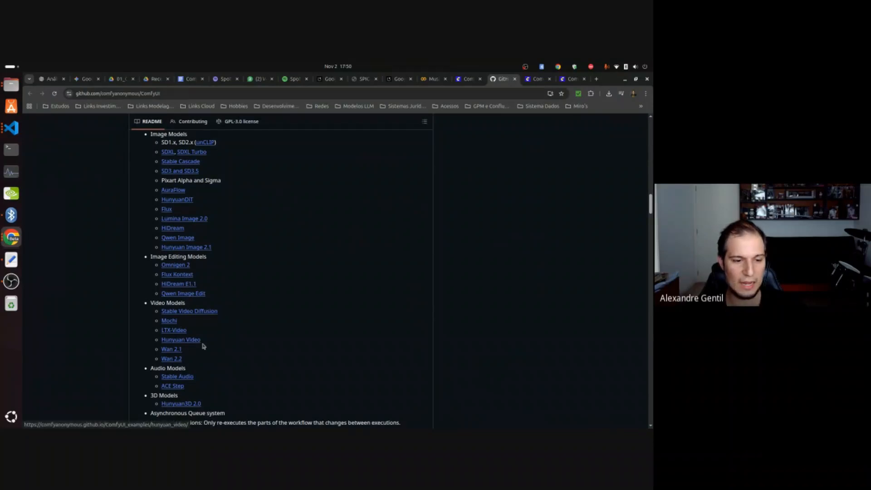
Examine the README's Shortcuts table and its Installing section down to Manual Install (Windows, Linux).
scroll(202, 346, down, 5)
scroll(261, 309, down, 10)
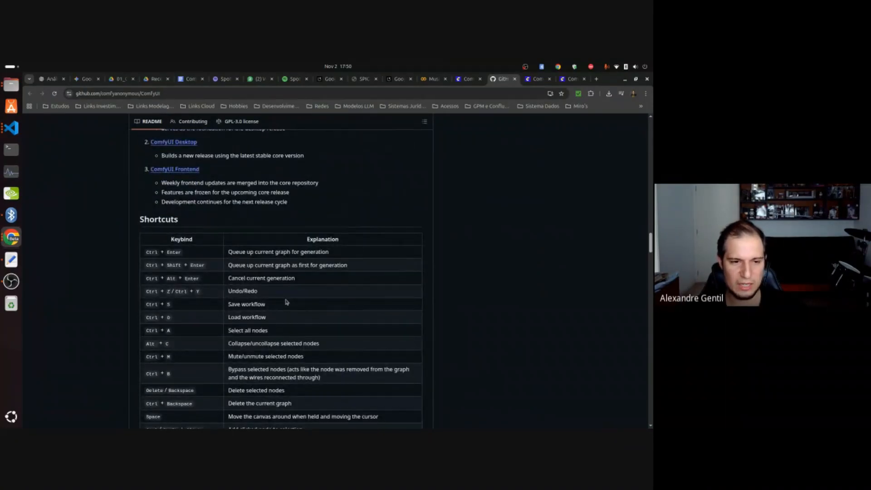
scroll(257, 291, down, 3)
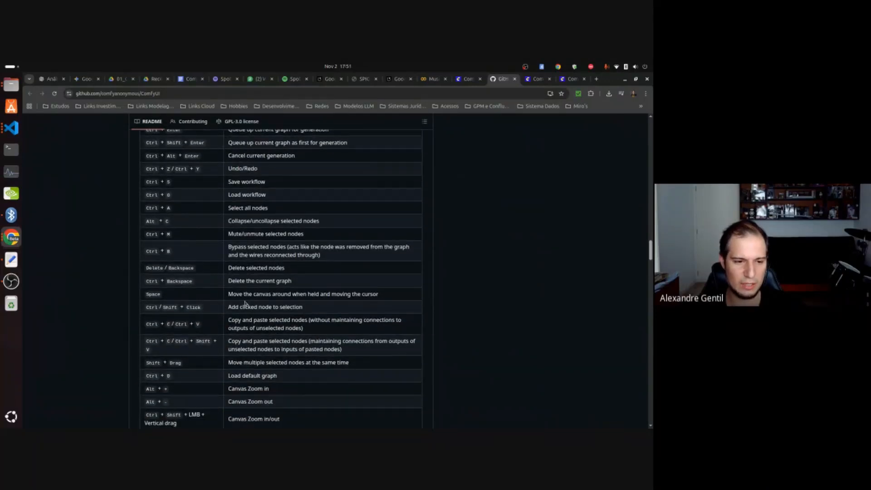
scroll(256, 295, down, 3)
scroll(260, 297, down, 10)
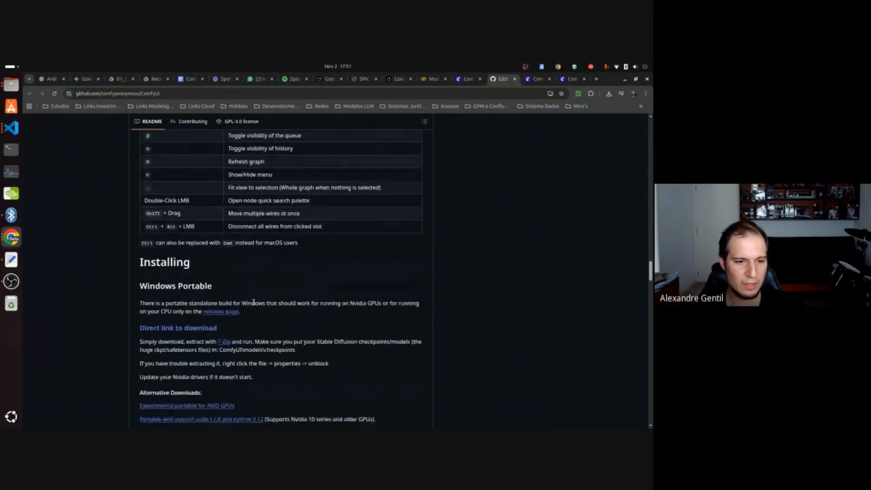
scroll(253, 304, down, 10)
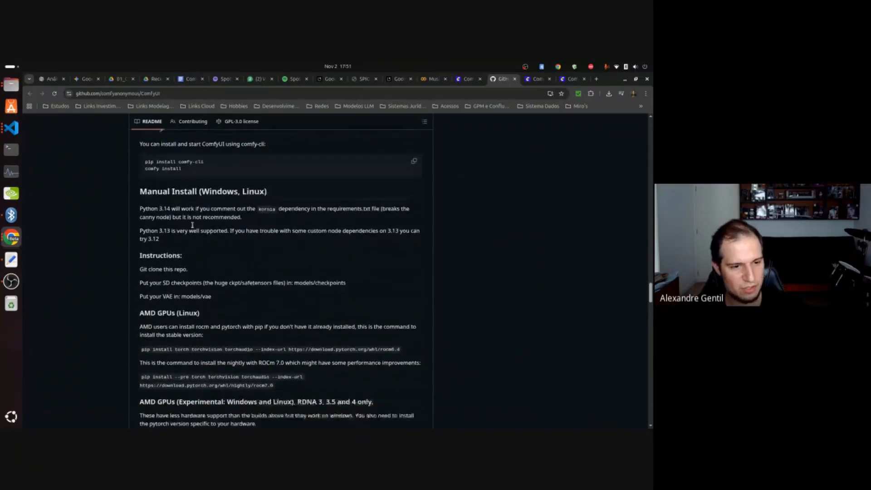
Continue to the README's NVIDIA section, switch to VS Code, and highlight the environment creation and activation commands in Steps.md.
scroll(213, 267, down, 6)
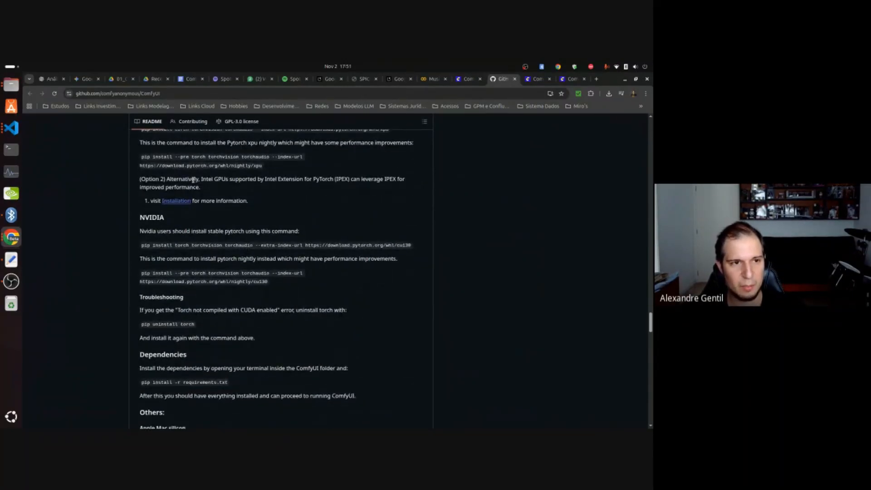
click(11, 128)
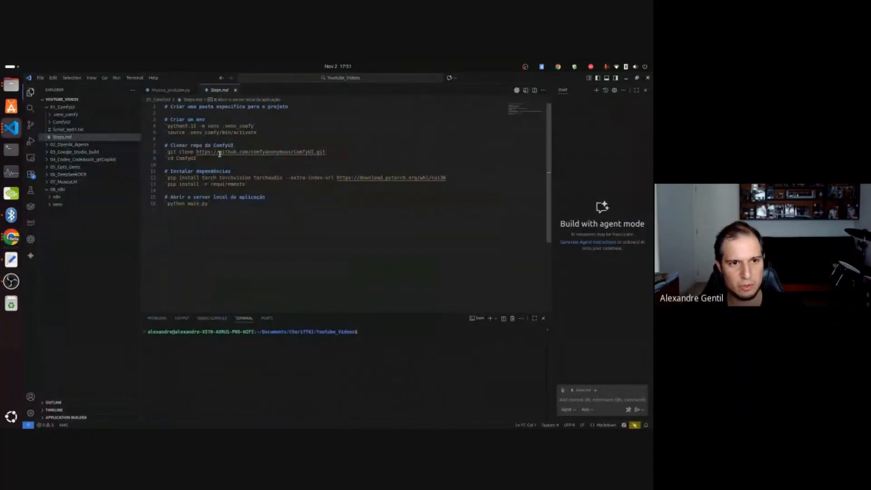
drag(167, 126, 254, 126)
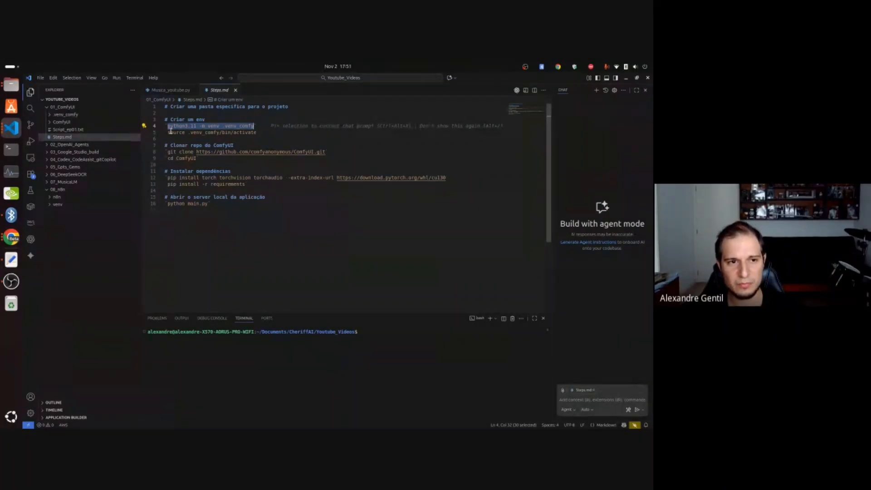
drag(169, 133, 257, 132)
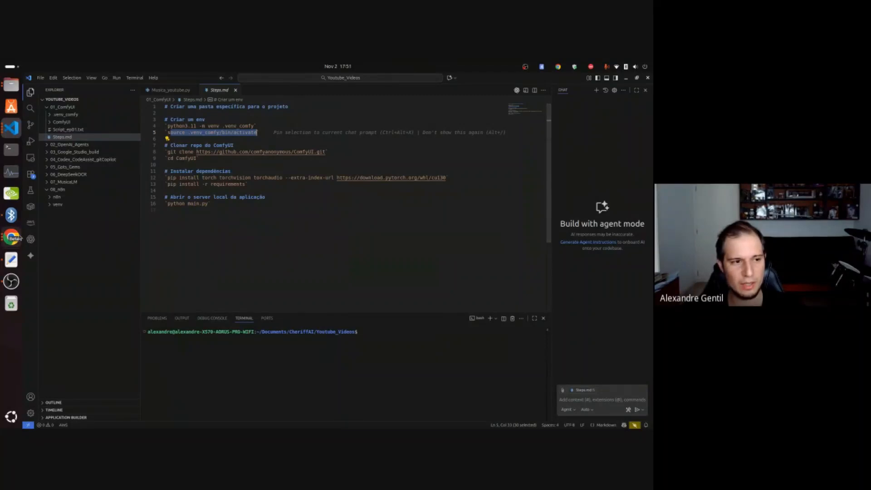
Switch to the VS Code window of the ComfyUI project and activate the .venv_comfy virtual environment with source .venv_comfy/bin/activate.
click(11, 129)
click(233, 327)
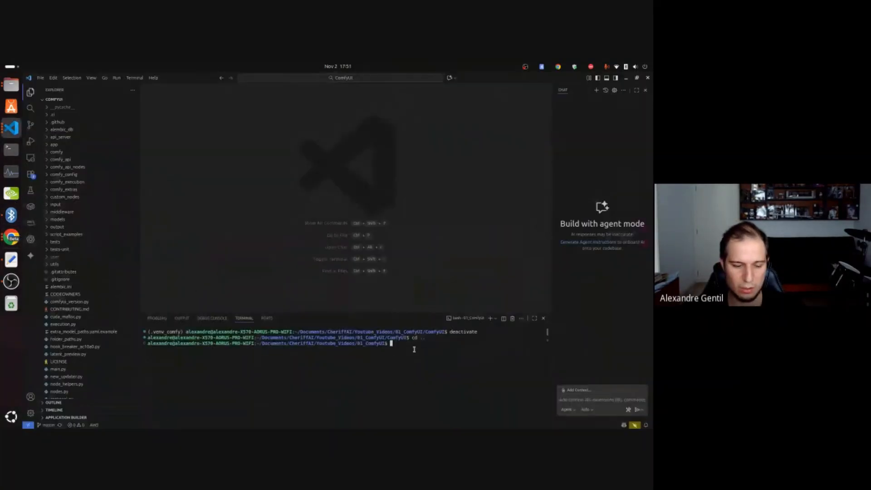
text(source)
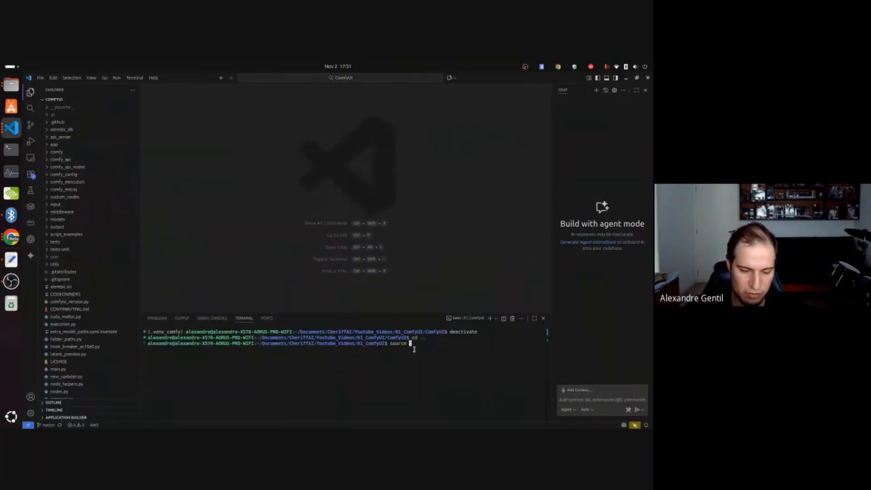
text( .v)
key(Tab)
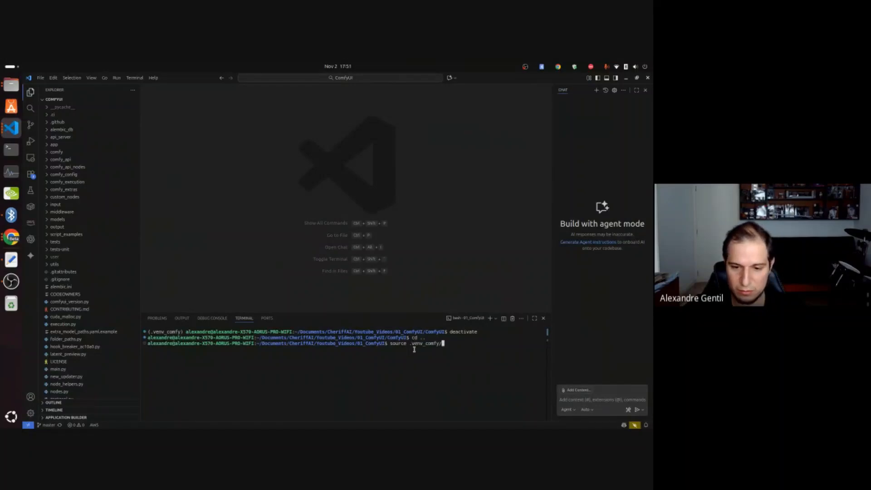
text(bin/activate)
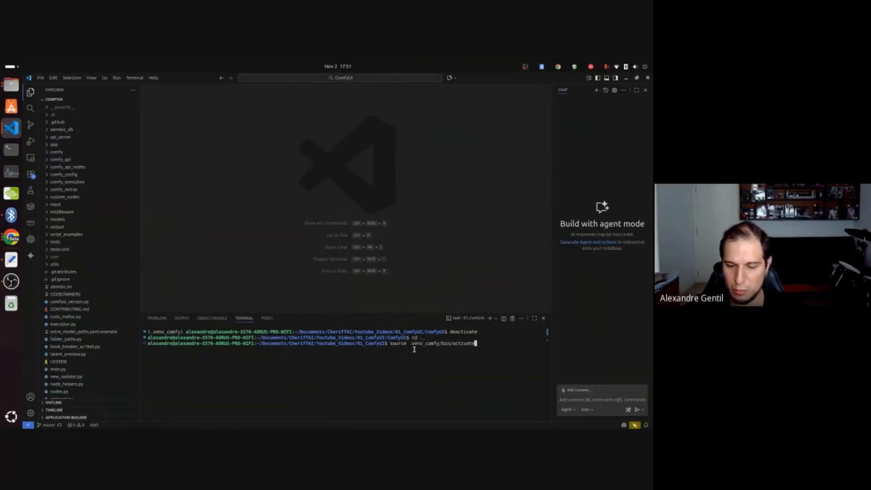
key(Return)
Change the terminal's working directory to the ComfyUI folder.
text(cd )
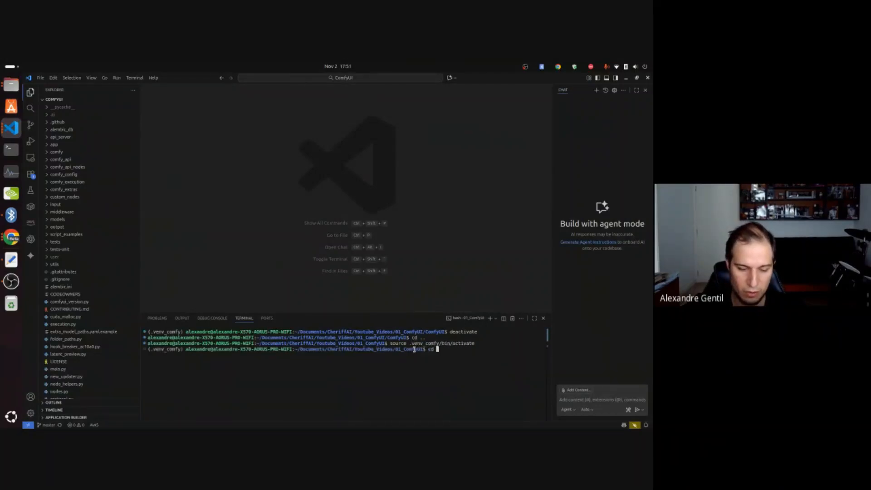
text(Com)
key(Tab)
key(Return)
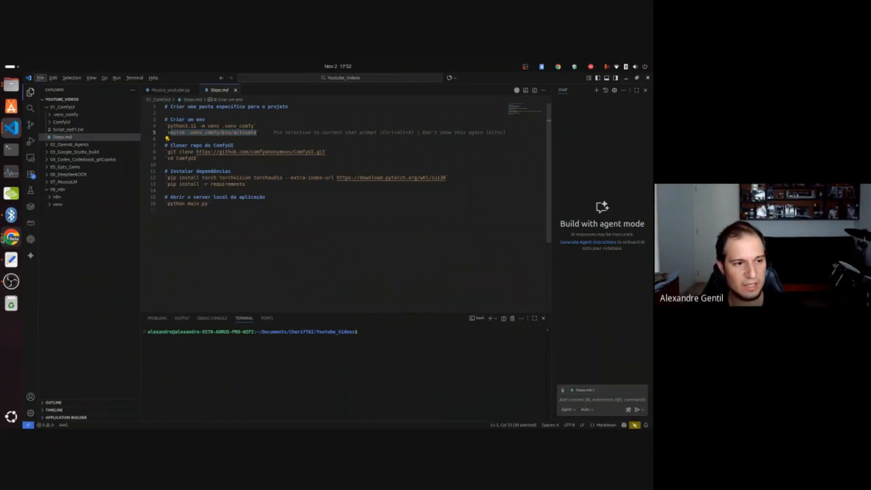
Switch to the README in Chrome, highlight the stable PyTorch install command for NVIDIA, and read the Troubleshooting and Dependencies sections.
click(11, 237)
drag(142, 245, 399, 253)
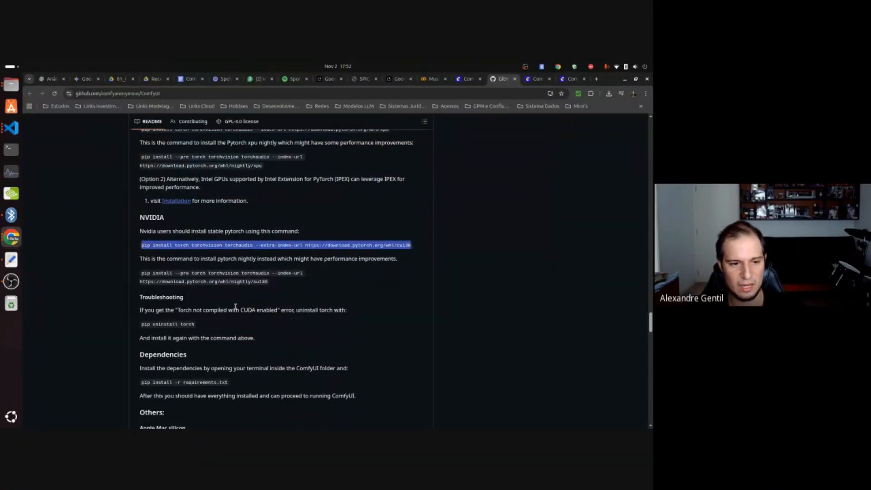
scroll(231, 307, down, 3)
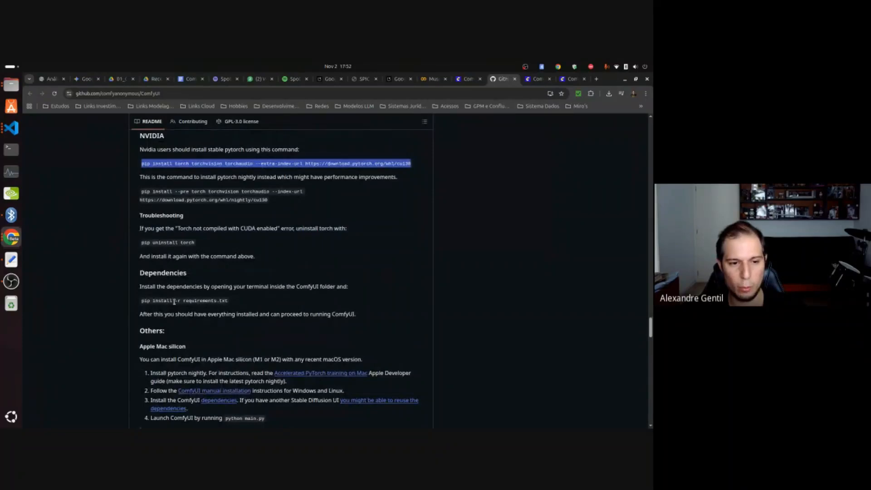
drag(139, 215, 265, 259)
click(265, 259)
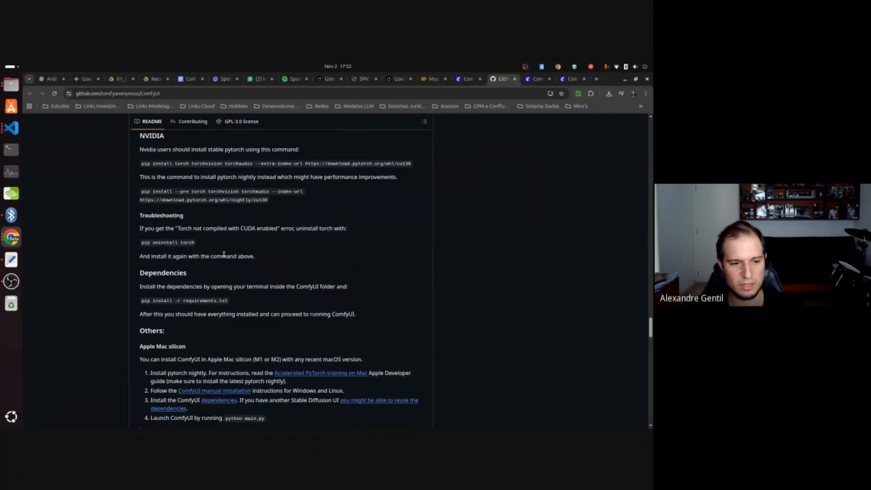
scroll(219, 265, down, 2)
Return to the ComfyUI project terminal, start the local server with python main.py, and open its GUI address in the browser.
key(alt+Tab)
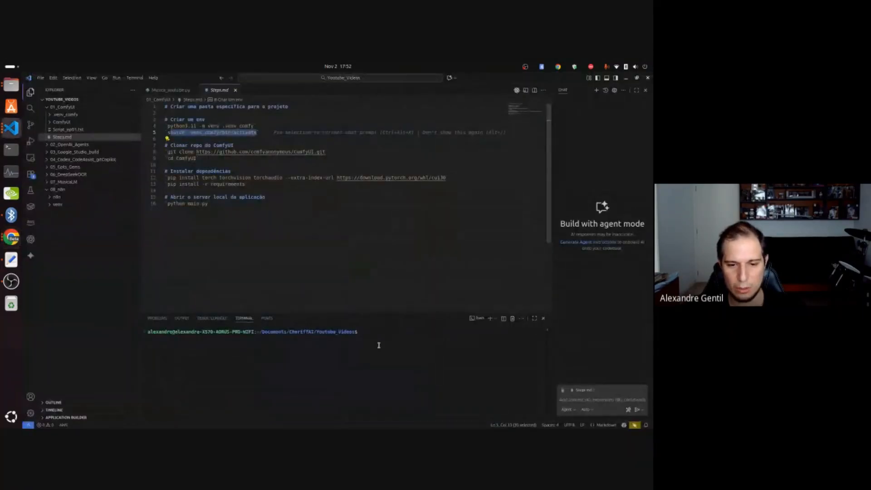
key(alt+Tab)
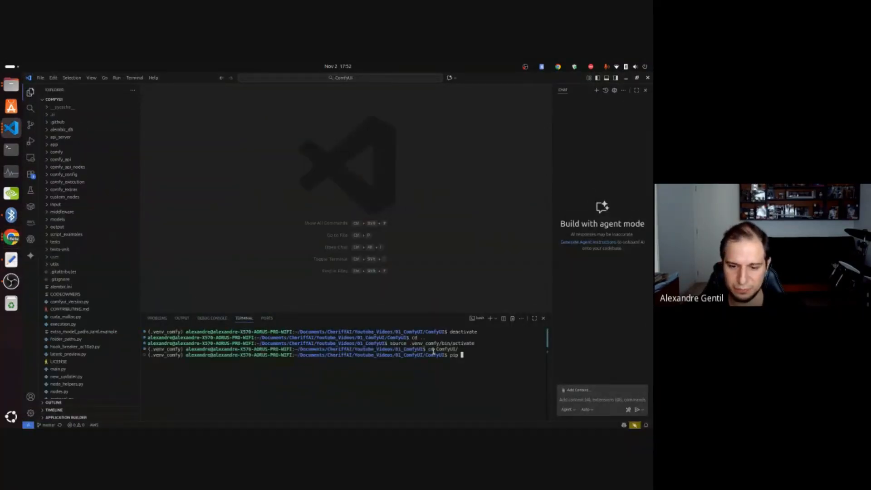
key(BackSpace)
key(BackSpace)
key(BackSpace)
text(yt)
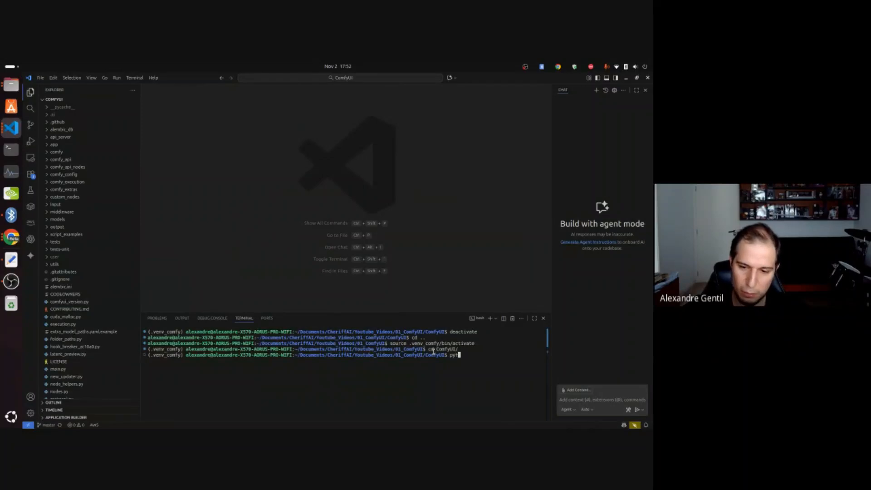
text(hon main.py)
key(Return)
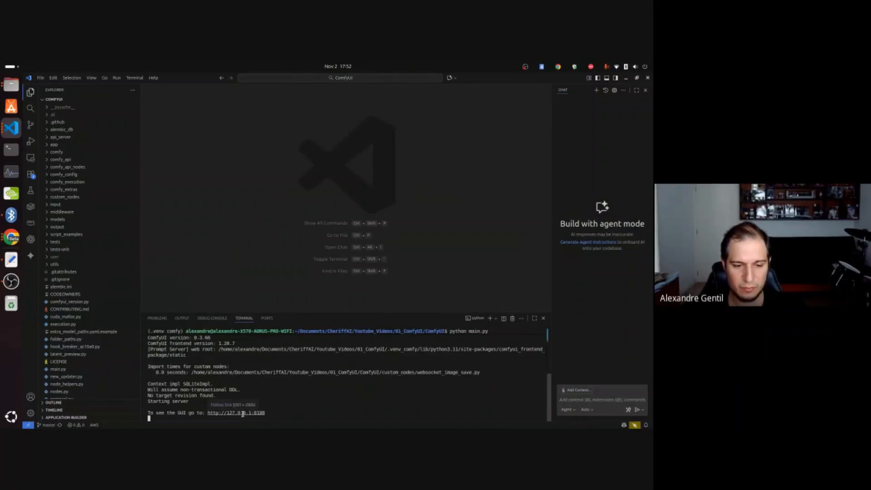
ctrl+click(243, 411)
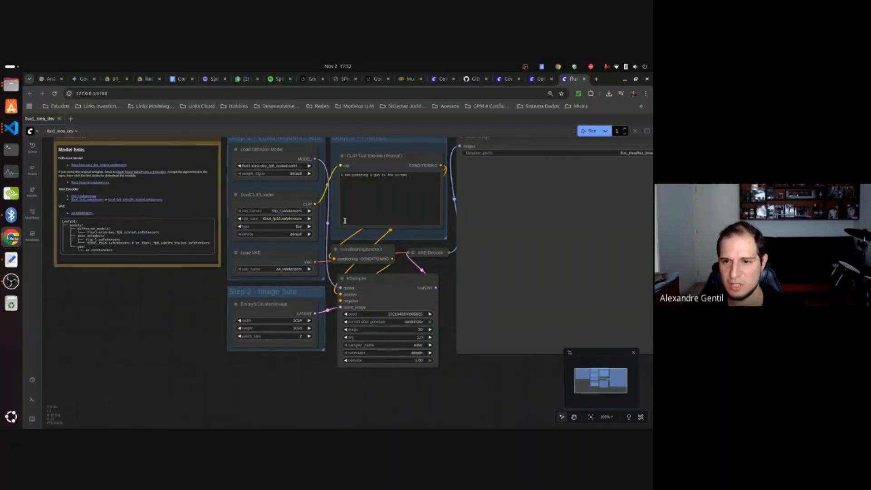
Browse the Image workflow templates, load the Qwen Image Edit 2509 template, and dismiss the missing models dialog.
click(32, 235)
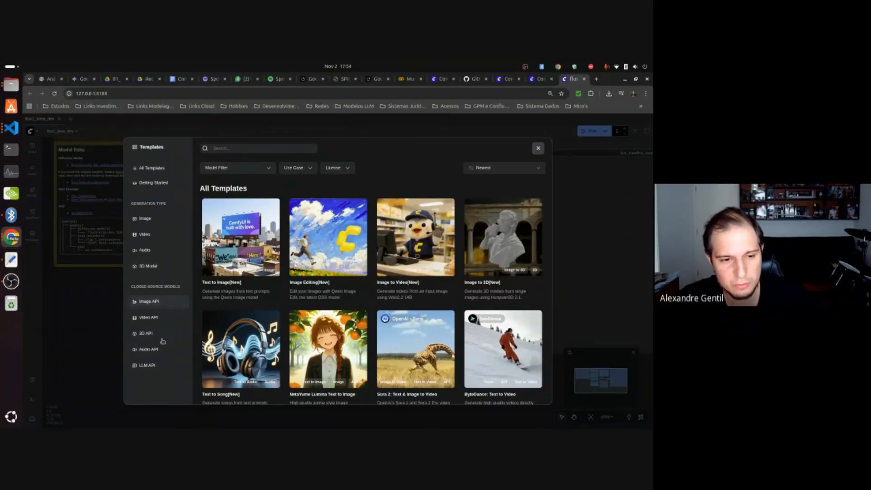
click(143, 221)
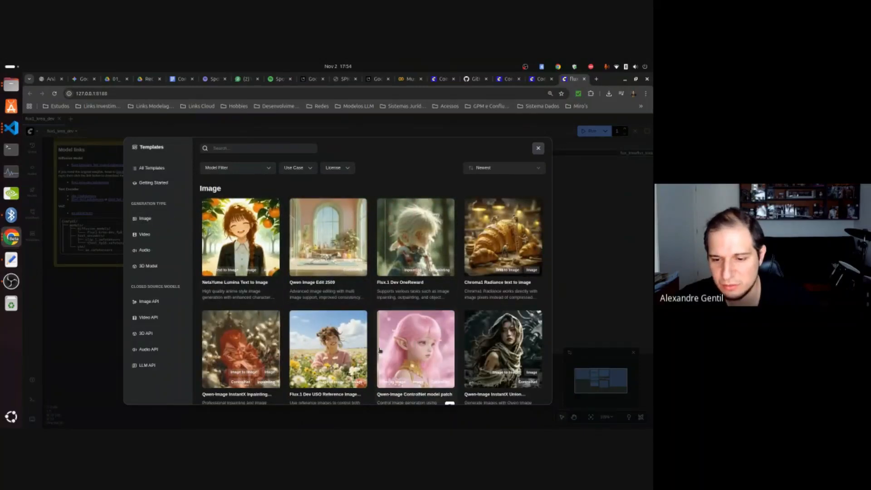
scroll(437, 302, down, 3)
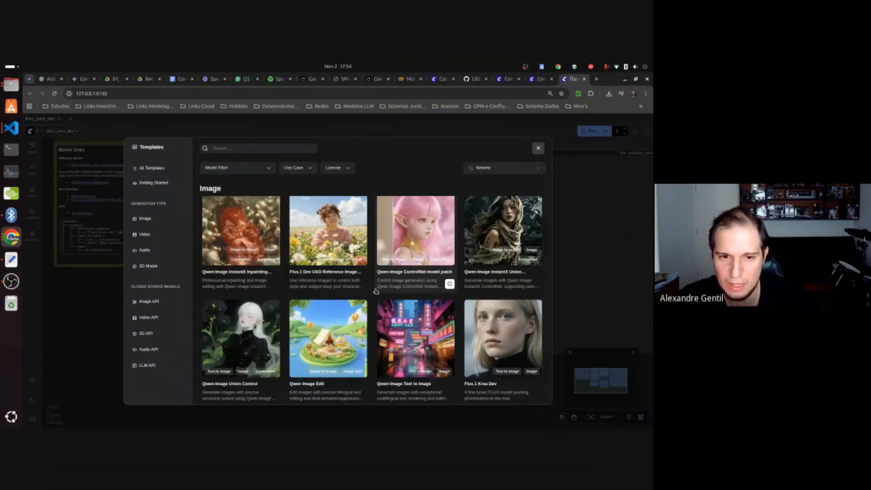
scroll(436, 267, down, 1)
scroll(415, 267, down, 1)
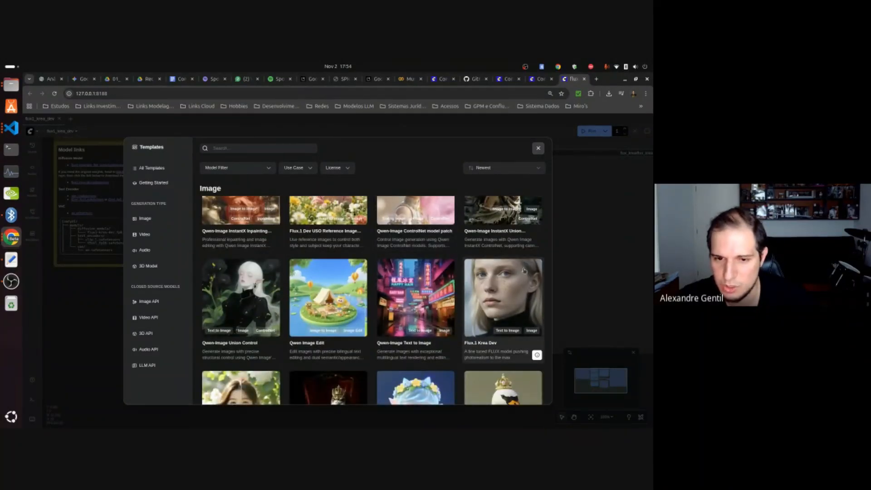
scroll(312, 285, up, 2)
scroll(312, 285, up, 3)
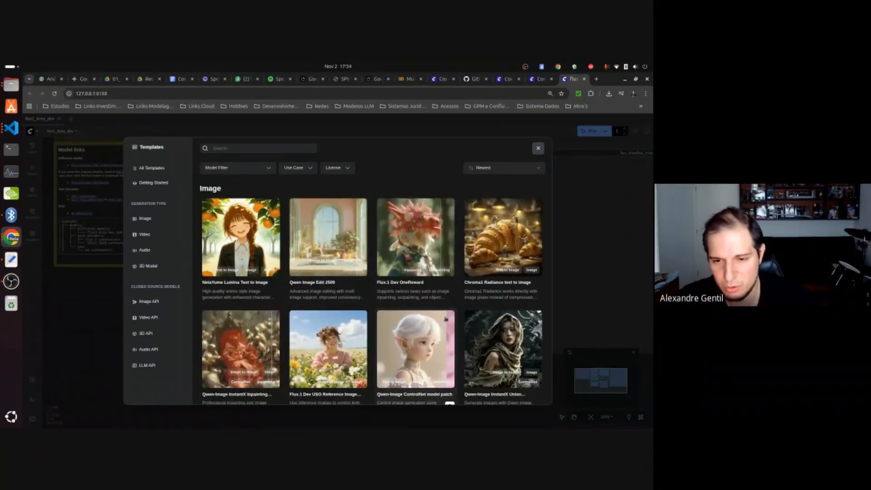
click(331, 252)
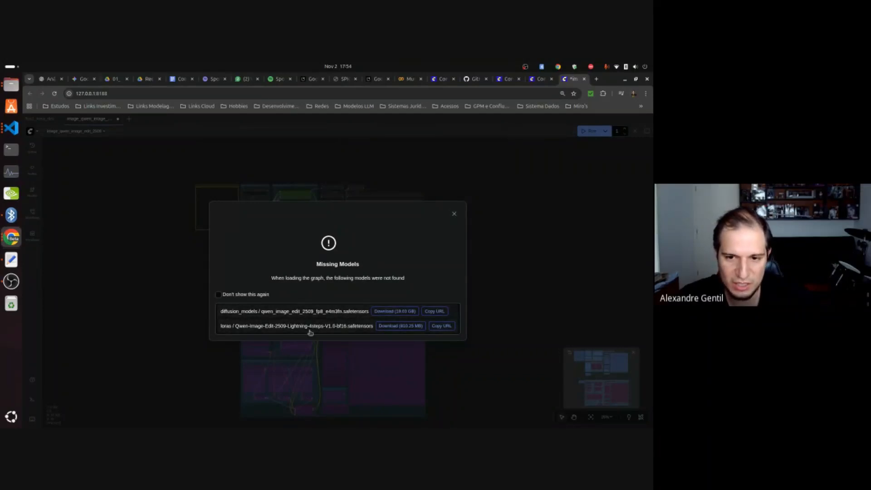
click(454, 216)
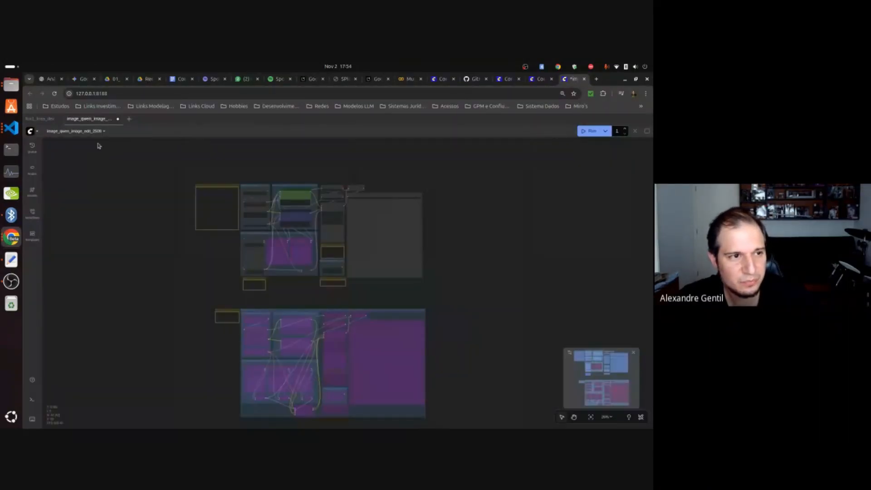
Go back to the flux1_krea_dev workflow and zoom in to examine its Model links note.
click(39, 118)
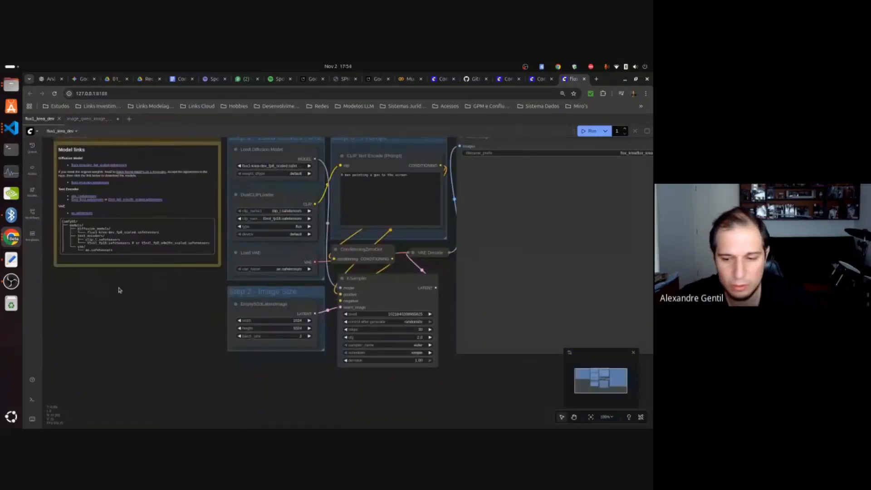
click(609, 418)
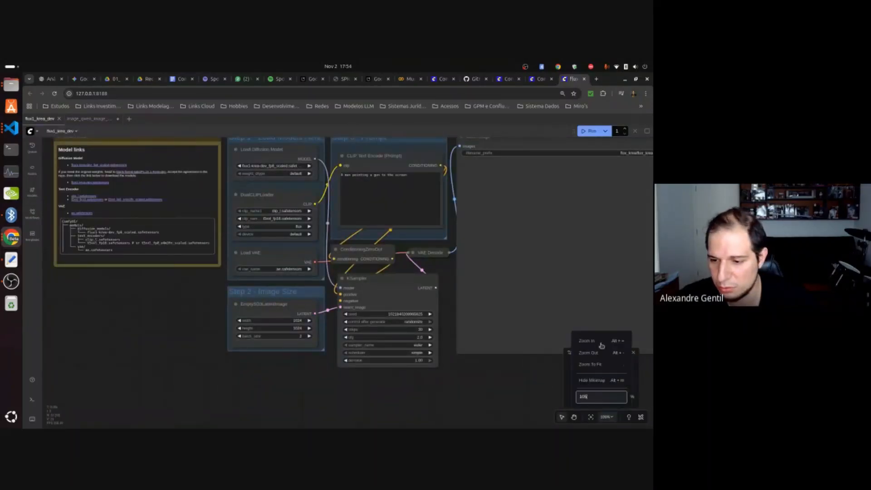
click(600, 343)
click(164, 323)
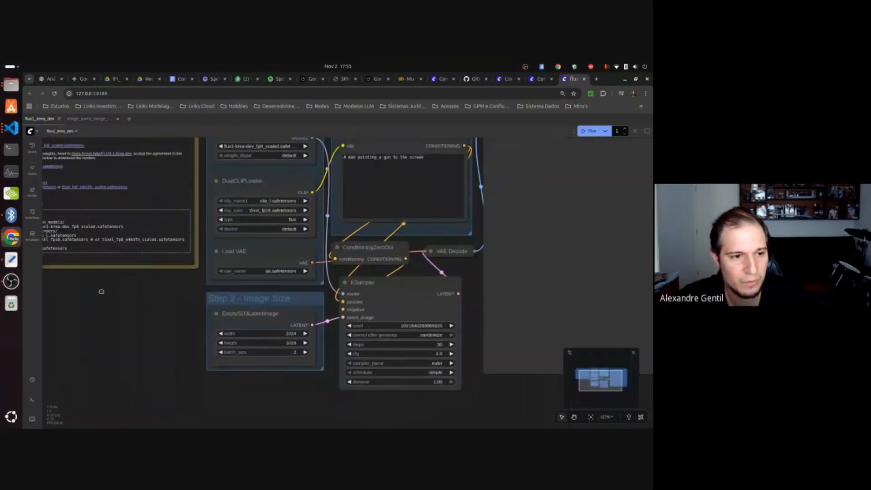
drag(101, 292, 204, 358)
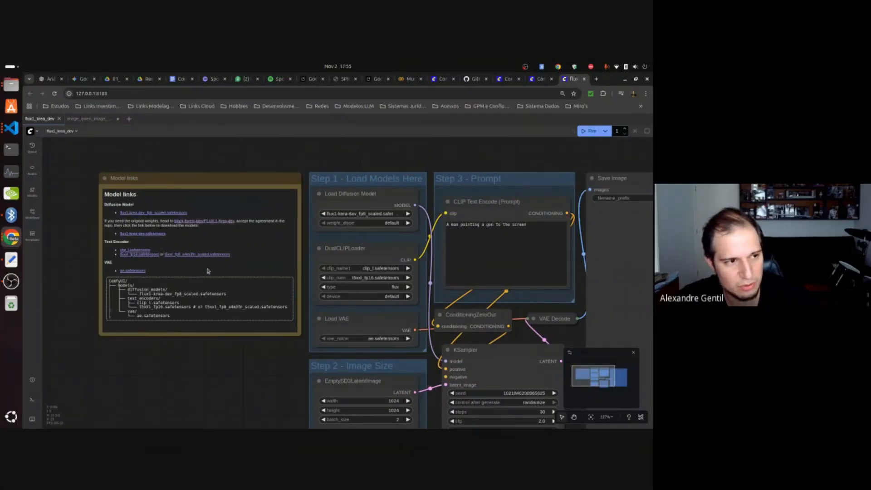
Switch to VS Code, expand the project's models folder to view its subfolders, and return to ComfyUI in Chrome.
click(11, 127)
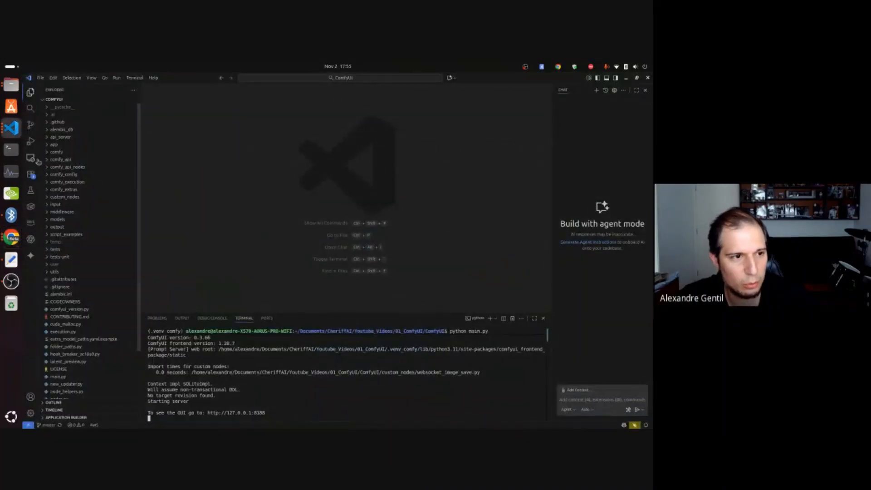
click(57, 220)
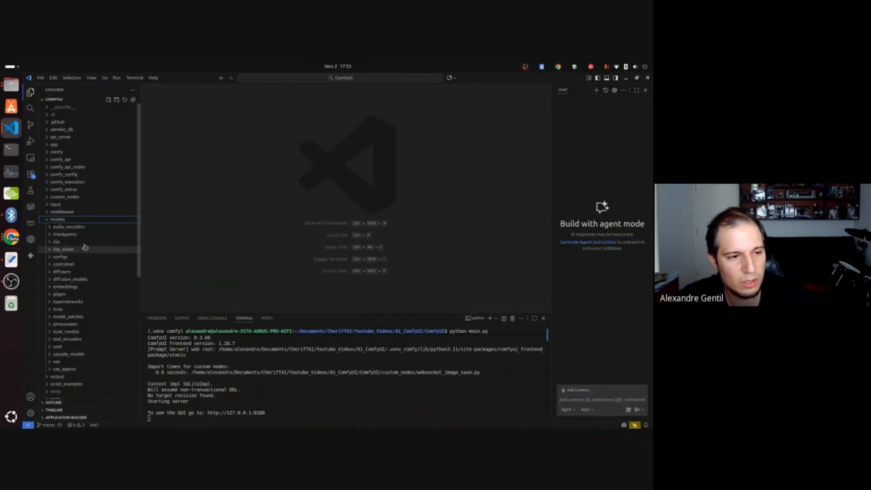
click(11, 237)
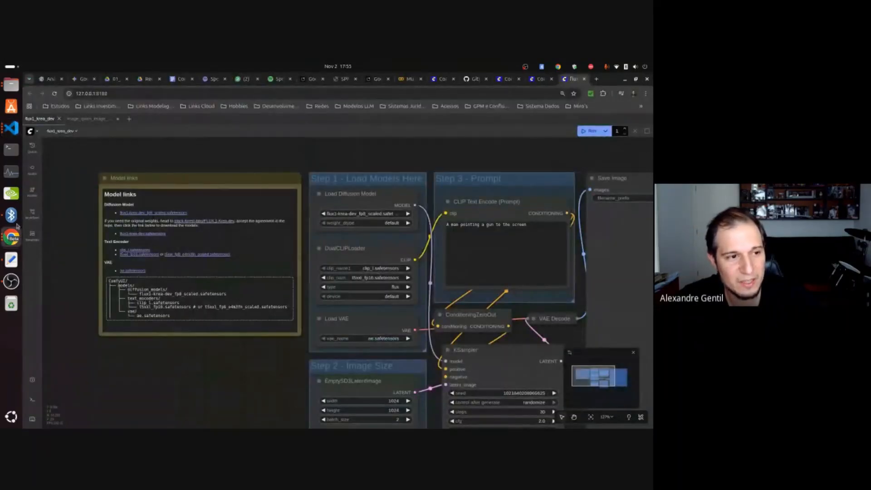
Open the Model Library and examine its folders alongside the Model links note and the Load Models nodes.
click(32, 197)
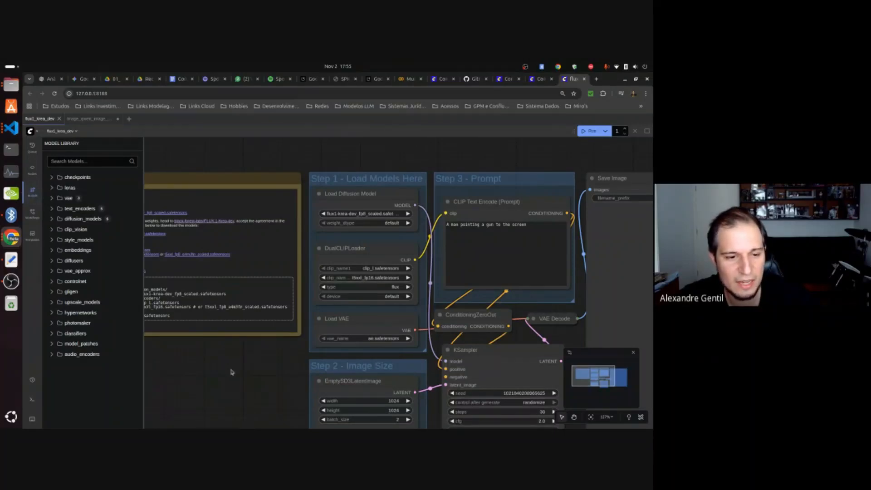
drag(196, 366, 250, 366)
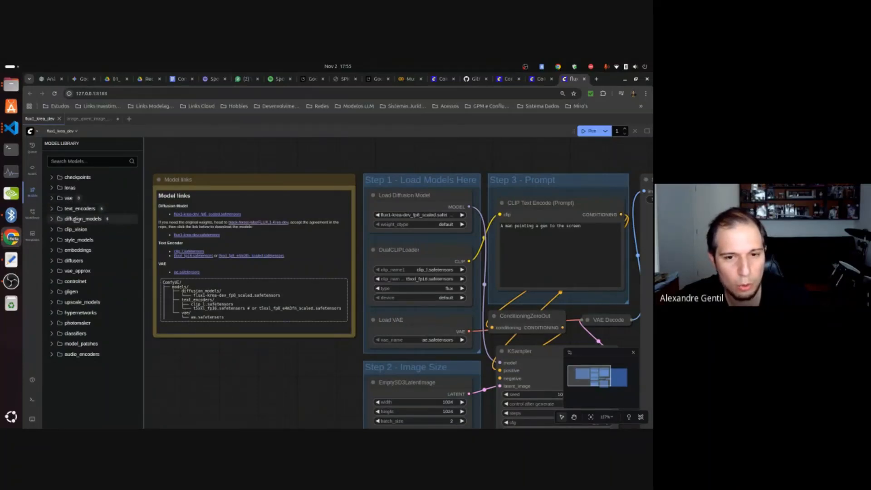
drag(323, 367, 288, 346)
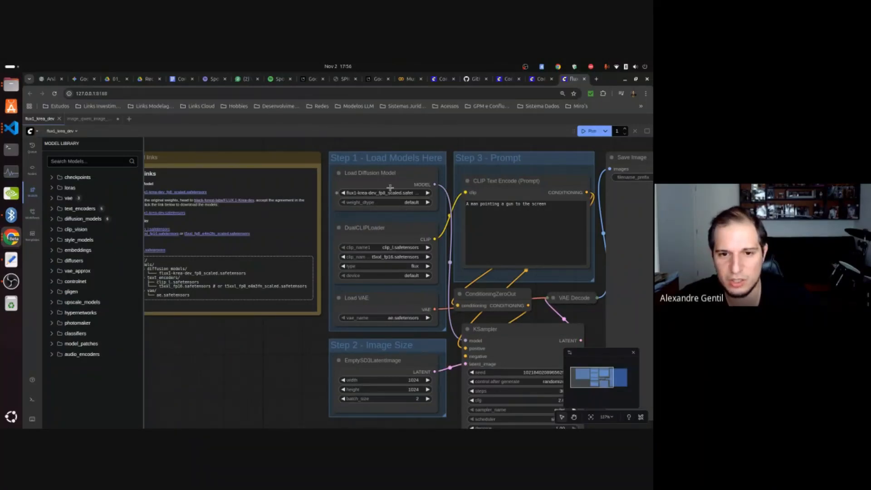
Search the Node Library for "load diffu" to find the Load Diffusion Model node, view the full node category list, and close the library.
click(32, 171)
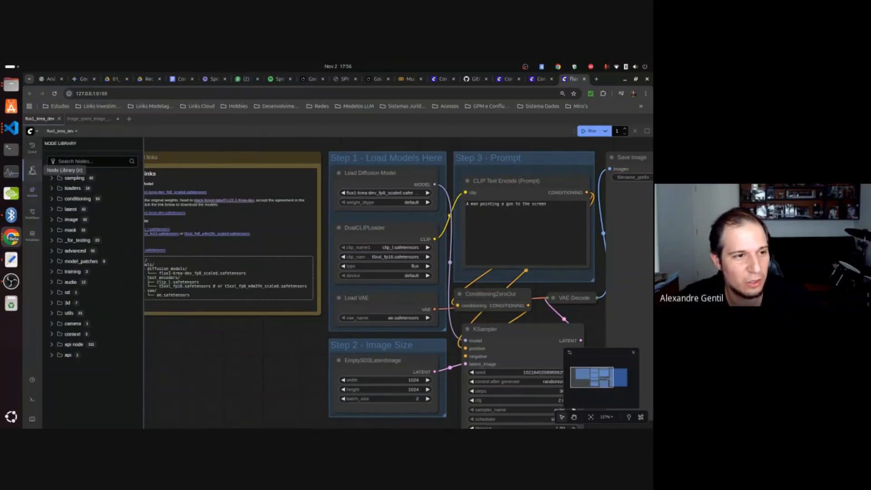
text(load dif)
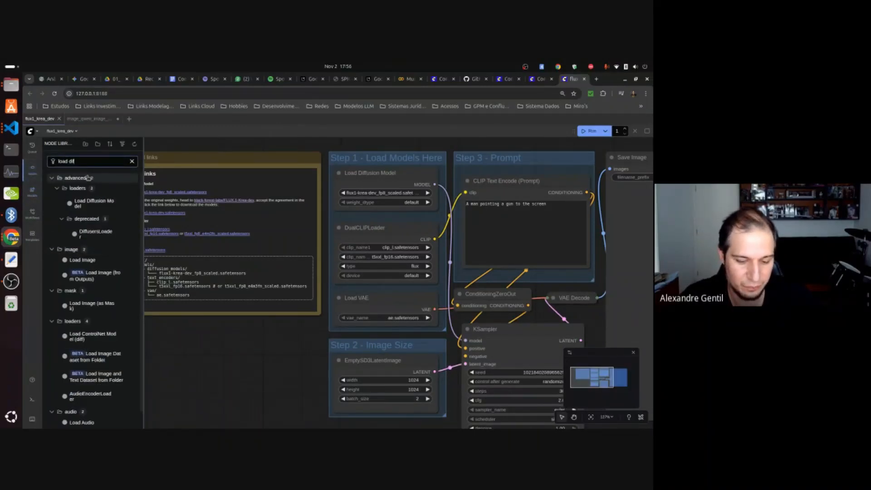
text(fu)
mouse_move(78, 203)
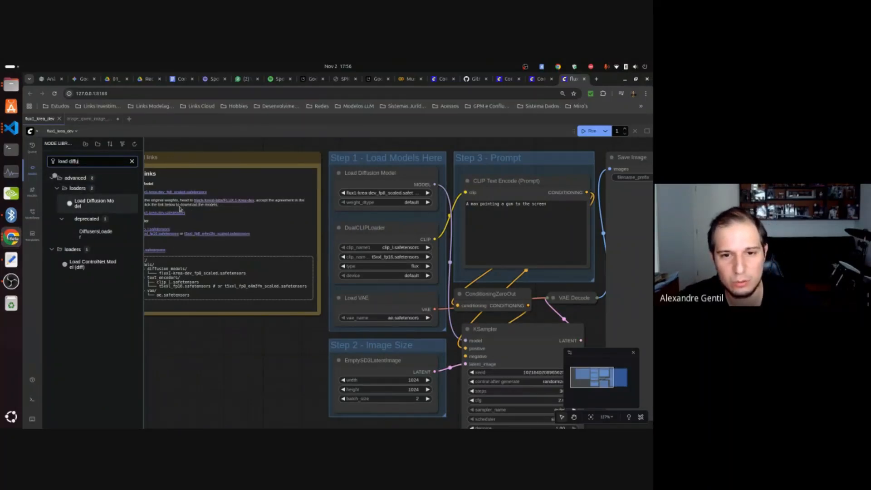
click(375, 193)
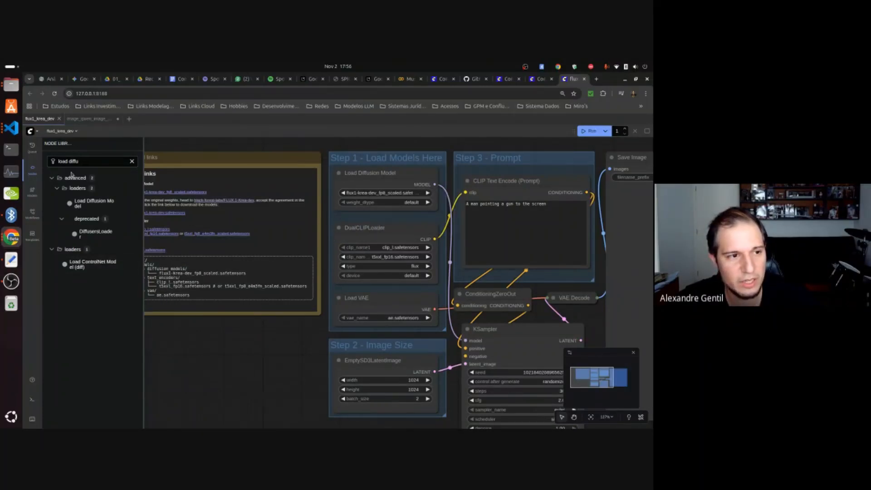
click(33, 175)
click(33, 174)
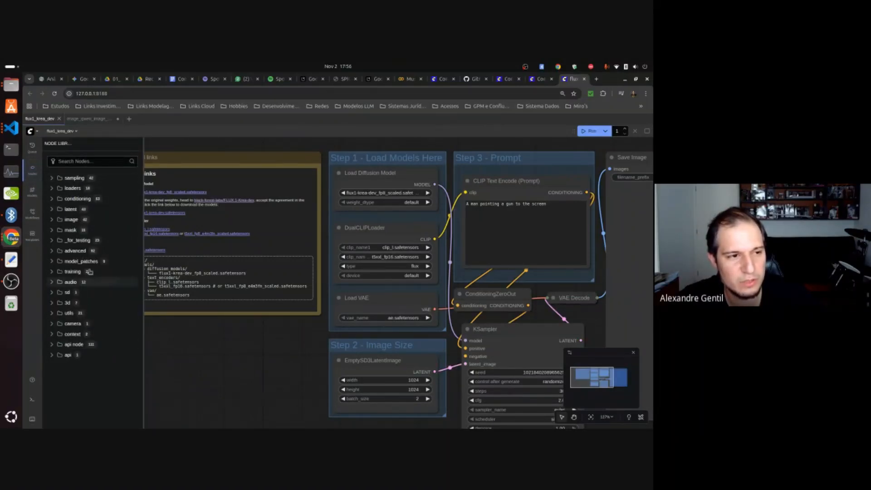
click(32, 175)
Set the EmptySD3LatentImage node's batch_size to 1 and run the flux1_krea_dev workflow.
drag(241, 355, 179, 352)
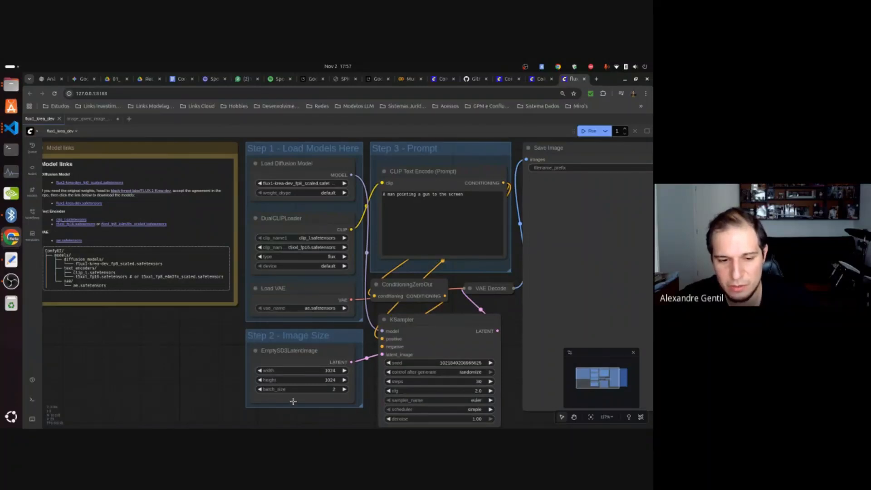
click(258, 389)
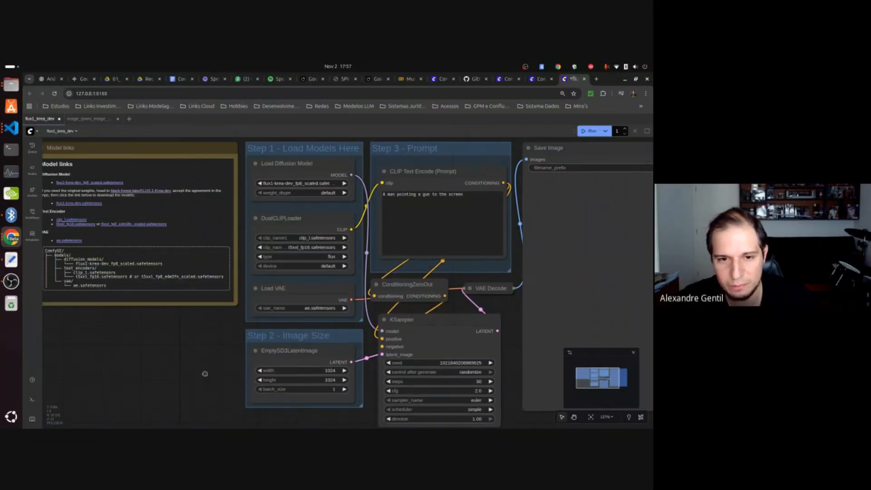
drag(205, 373, 177, 375)
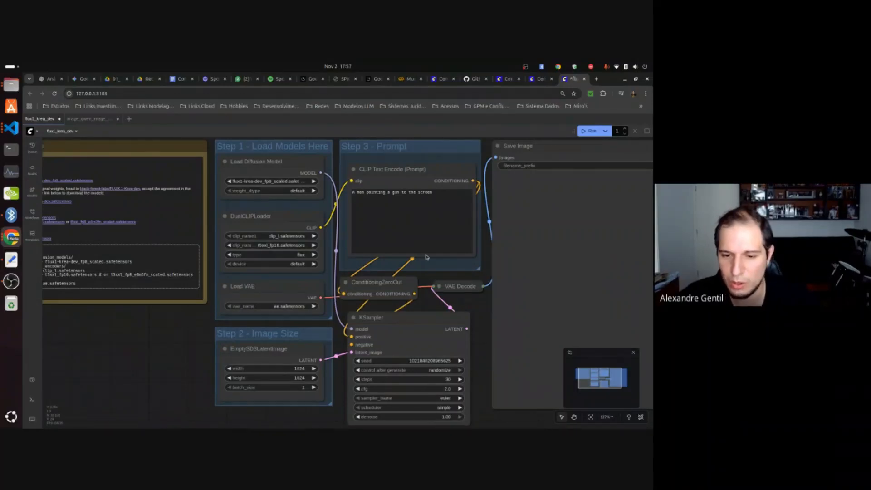
drag(481, 327, 487, 264)
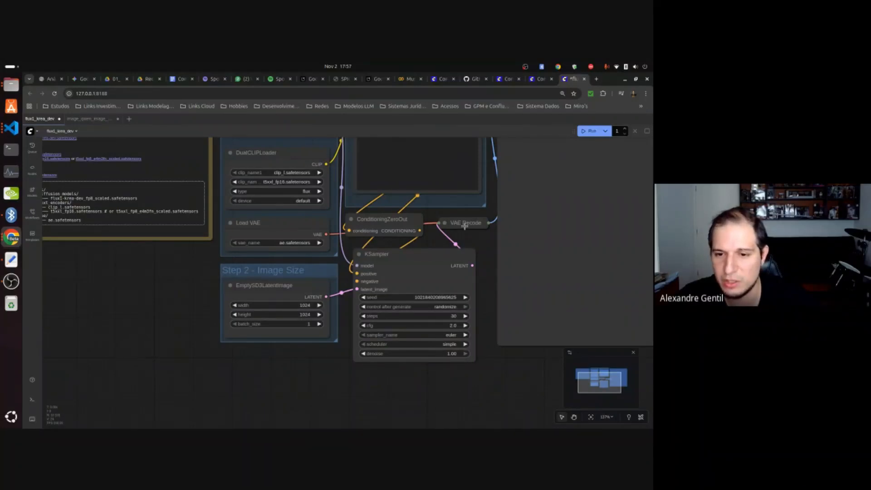
drag(487, 241, 357, 301)
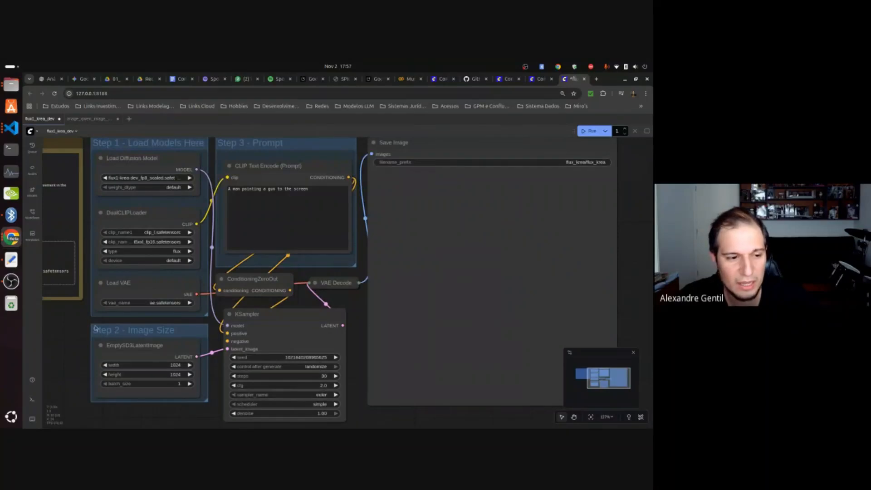
drag(85, 321, 169, 325)
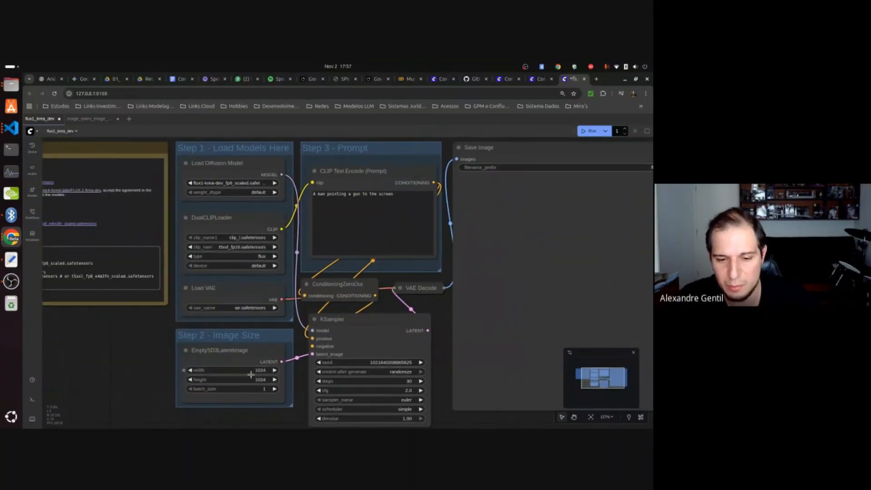
click(584, 133)
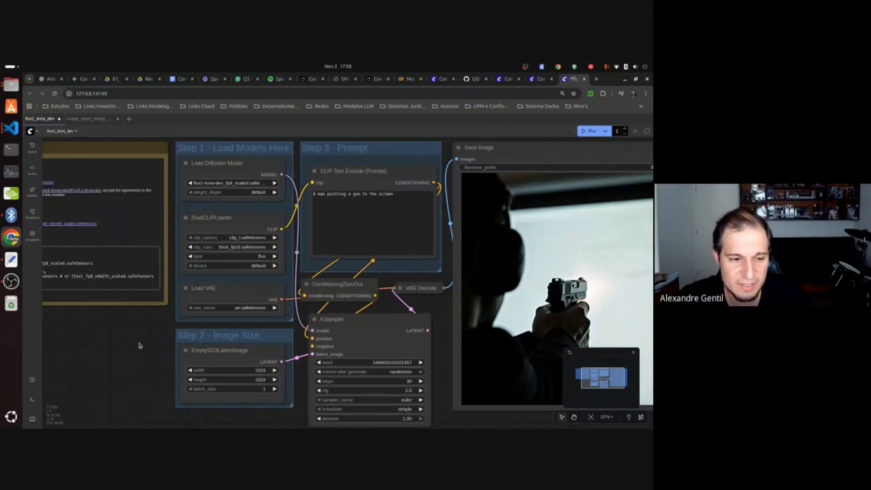
Examine the generated image in the Save Image node alongside the prompt, image size and KSampler settings.
drag(139, 346, 109, 319)
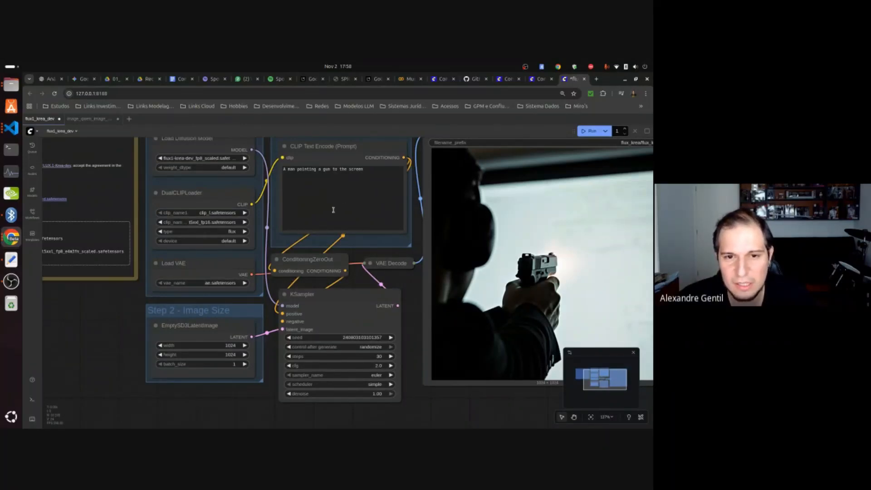
drag(123, 313, 98, 315)
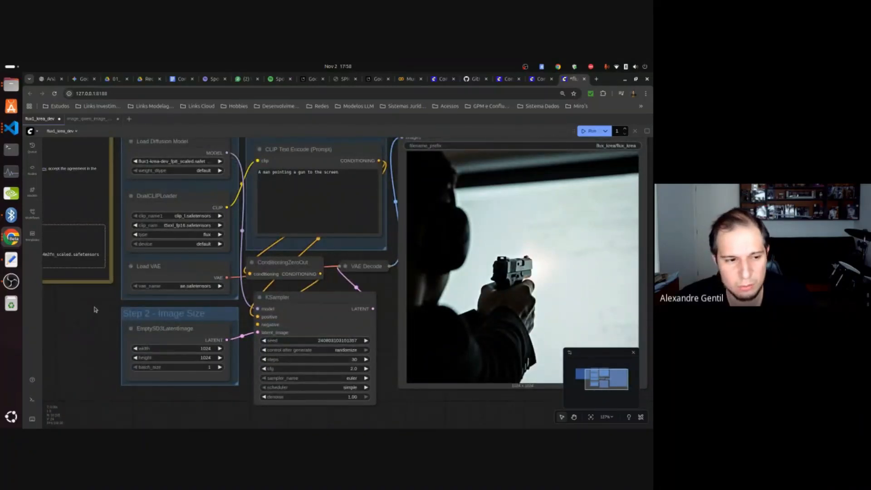
drag(88, 319, 74, 308)
drag(402, 396, 340, 408)
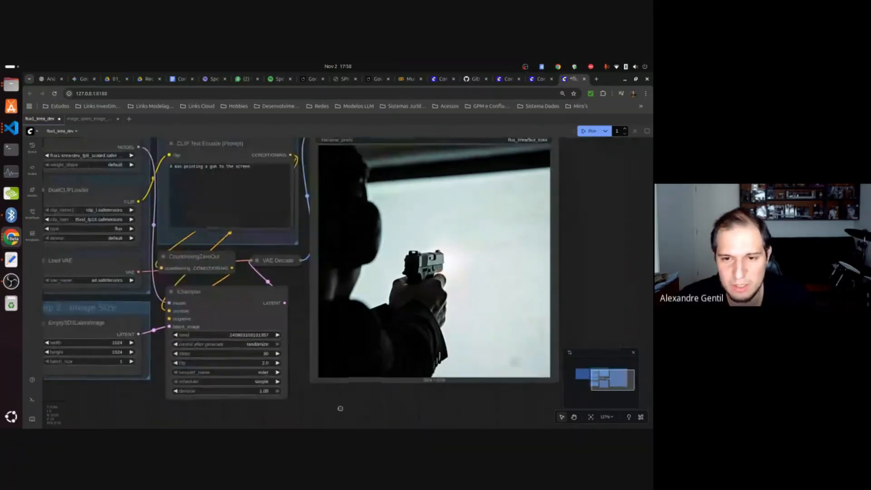
drag(611, 258, 600, 268)
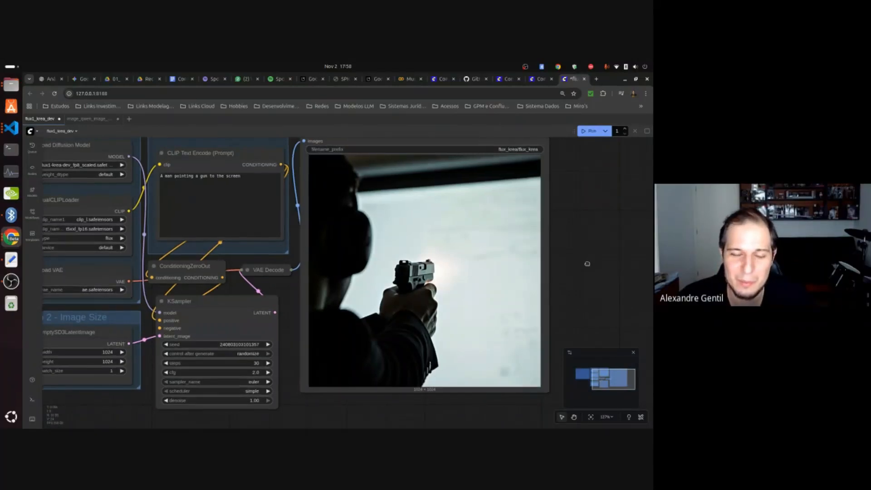
scroll(600, 250, left, 3)
scroll(608, 257, left, 3)
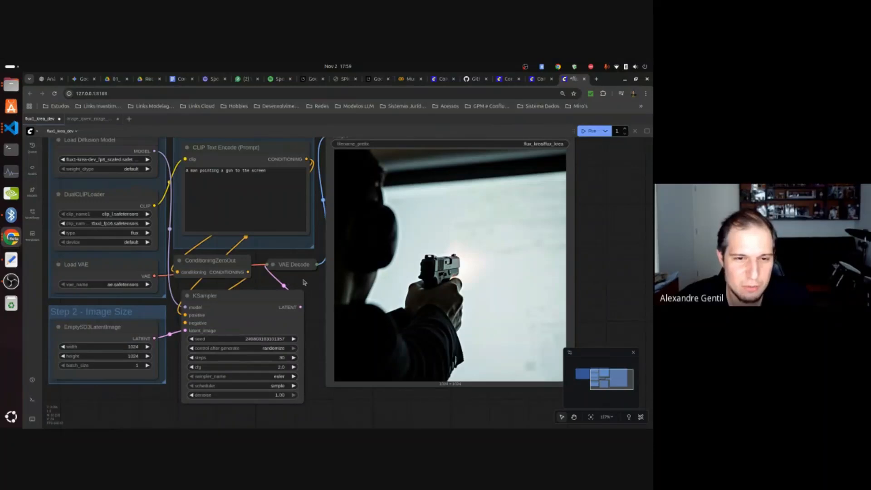
drag(304, 281, 316, 283)
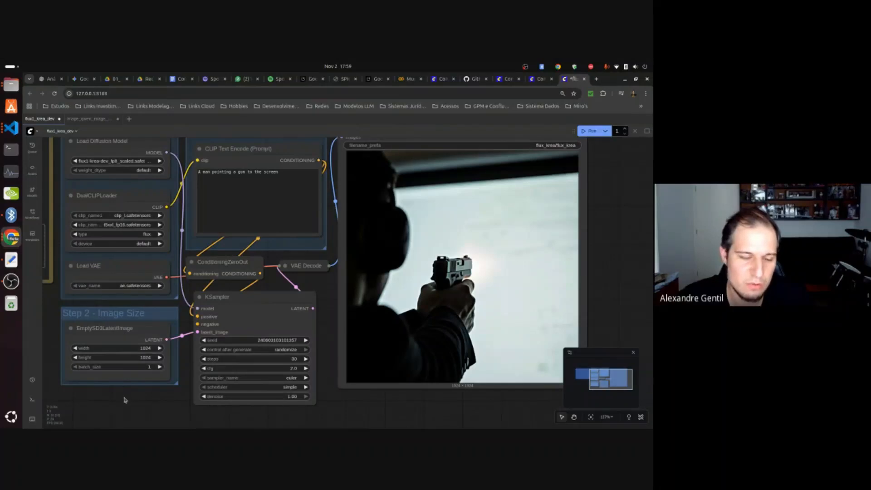
drag(123, 398, 196, 393)
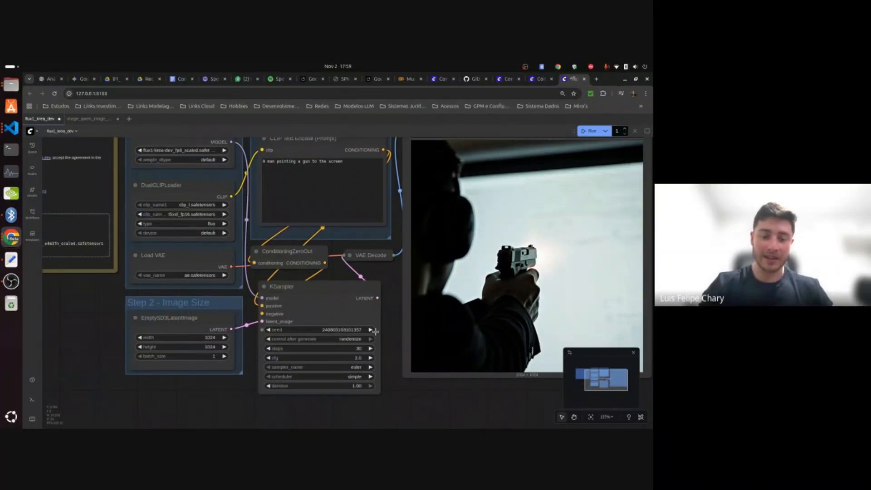
Set the KSampler node's cfg to 2.5.
click(306, 198)
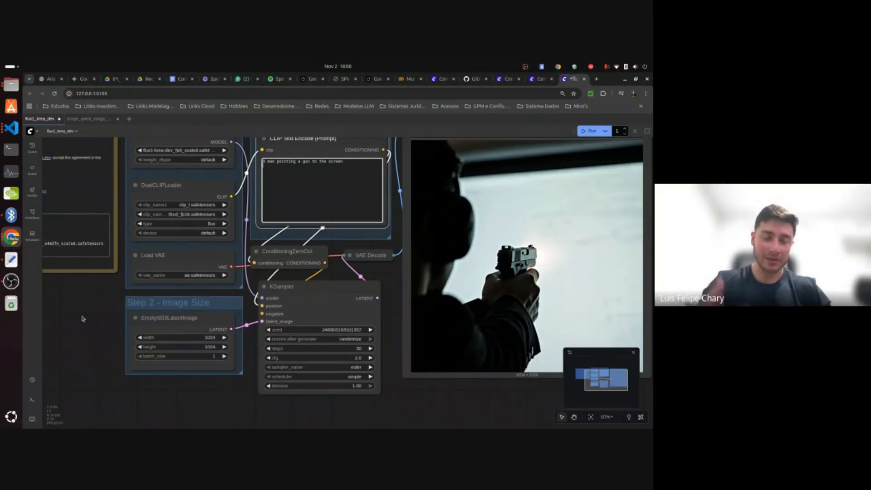
click(371, 358)
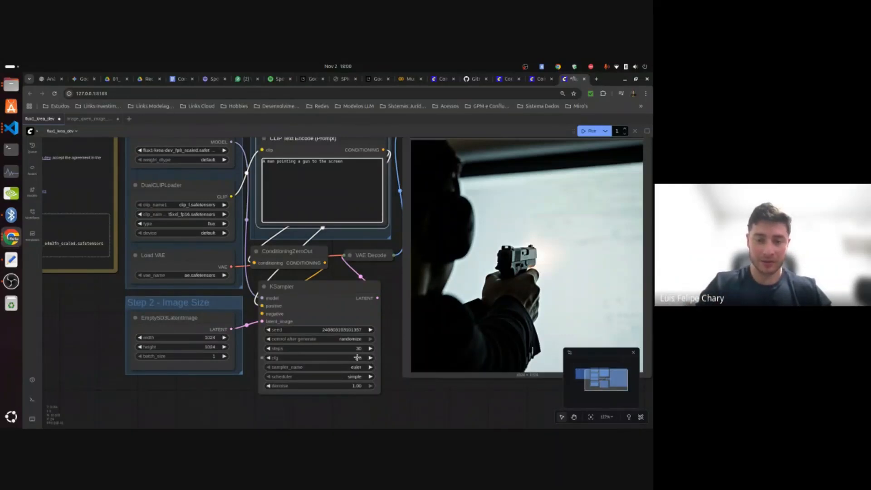
click(359, 358)
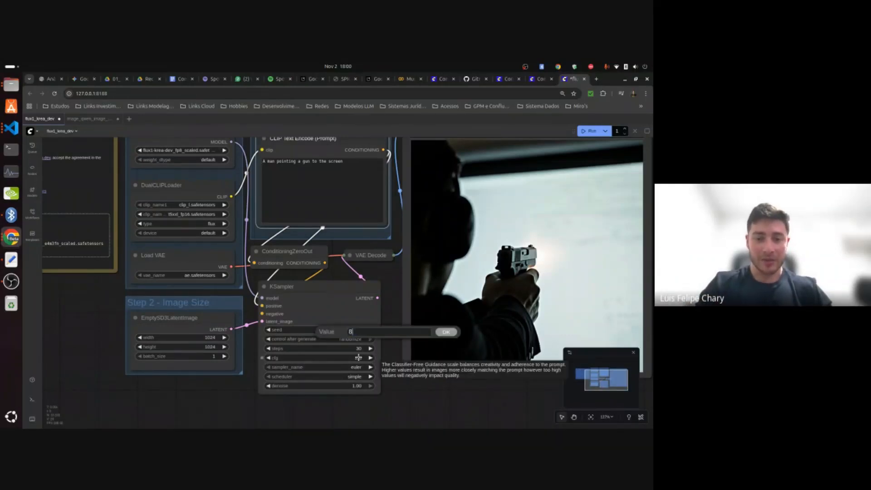
click(337, 408)
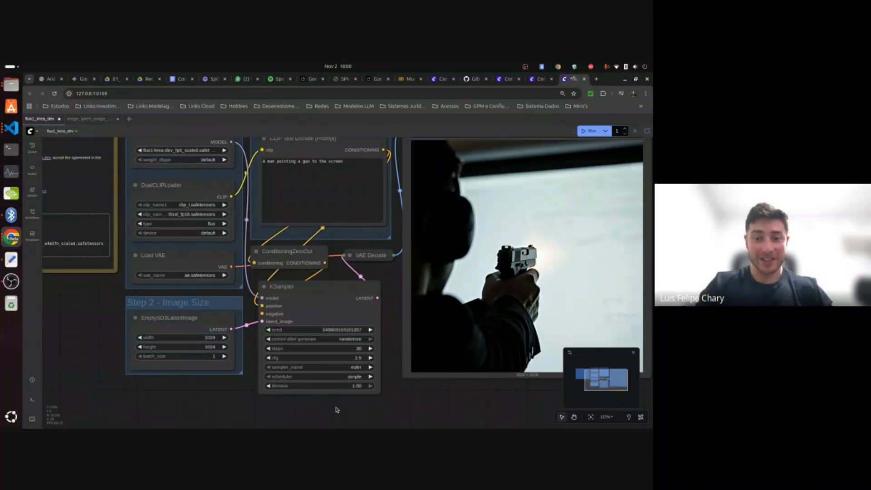
Set the KSampler node's steps to 20 and run the workflow again.
click(359, 348)
text(20)
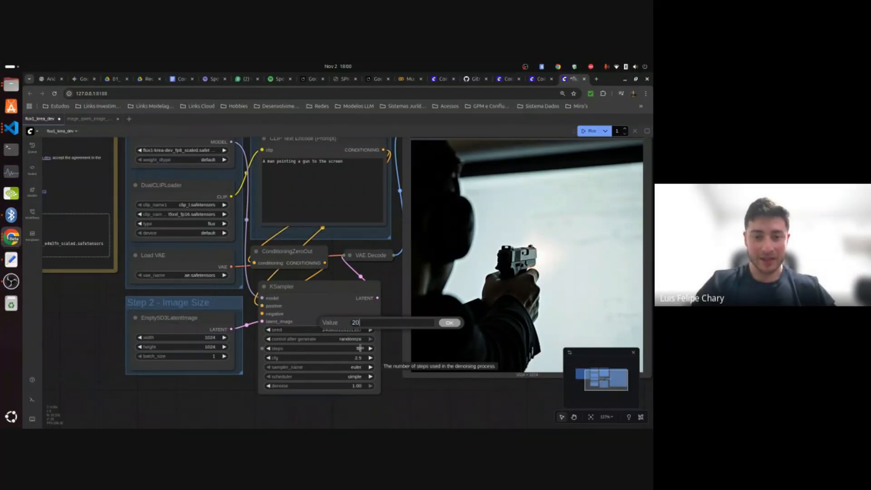
click(452, 323)
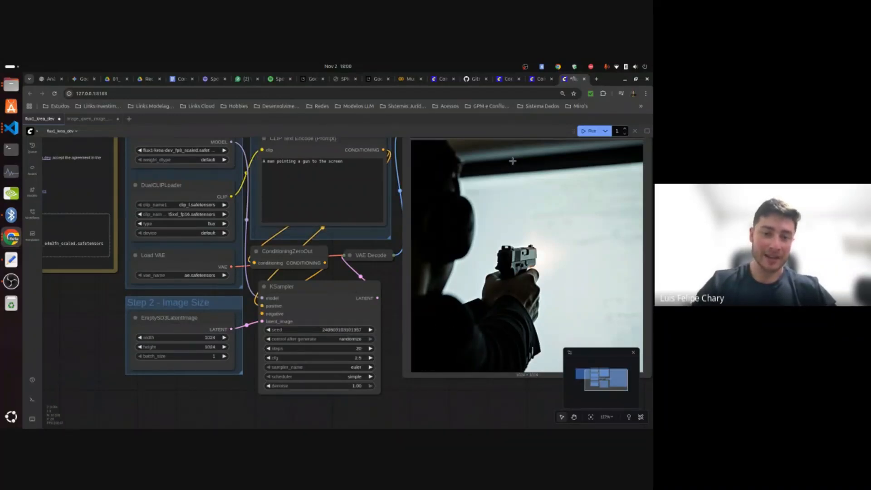
click(589, 130)
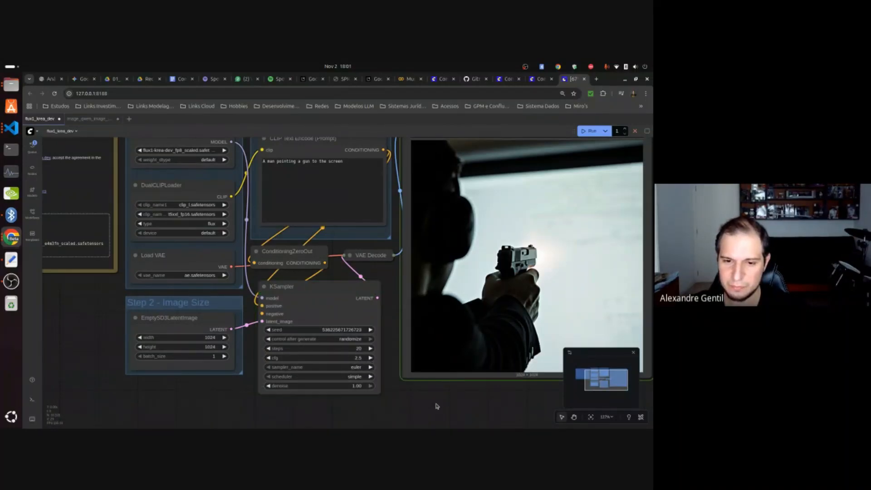
Set the KSampler node's steps to 50 and its cfg to 8.0.
drag(446, 399, 421, 405)
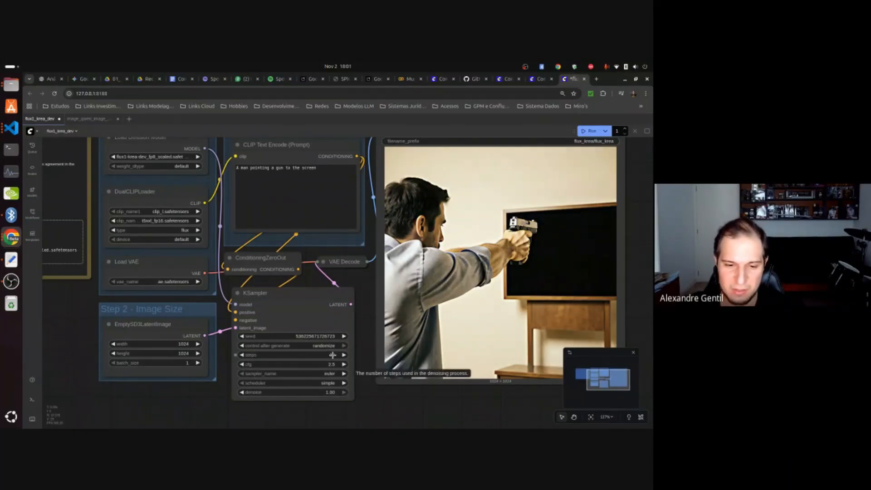
click(332, 355)
text(50)
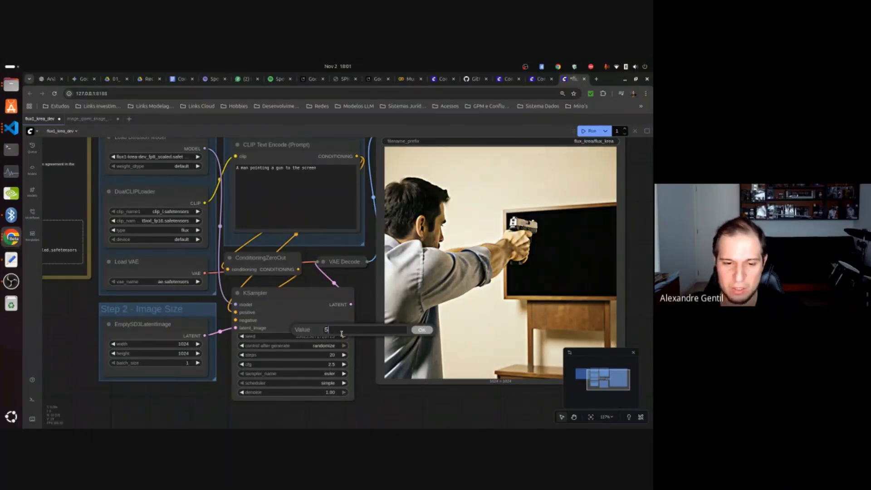
click(422, 330)
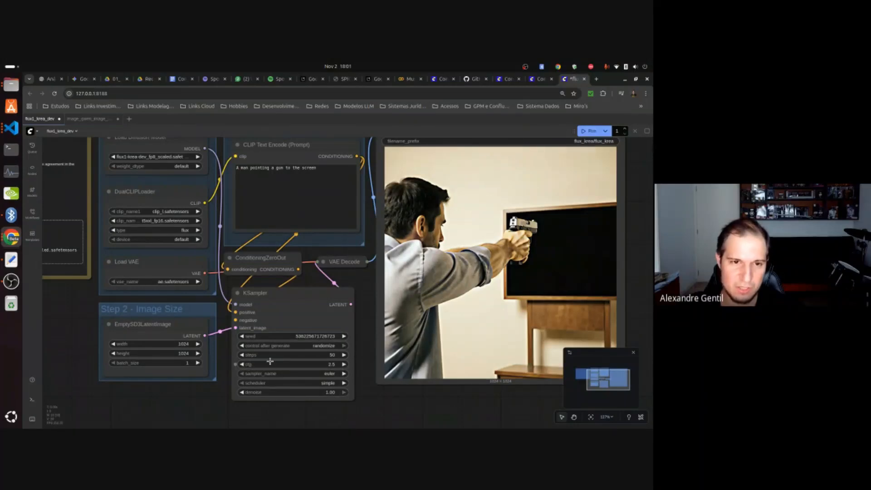
click(326, 173)
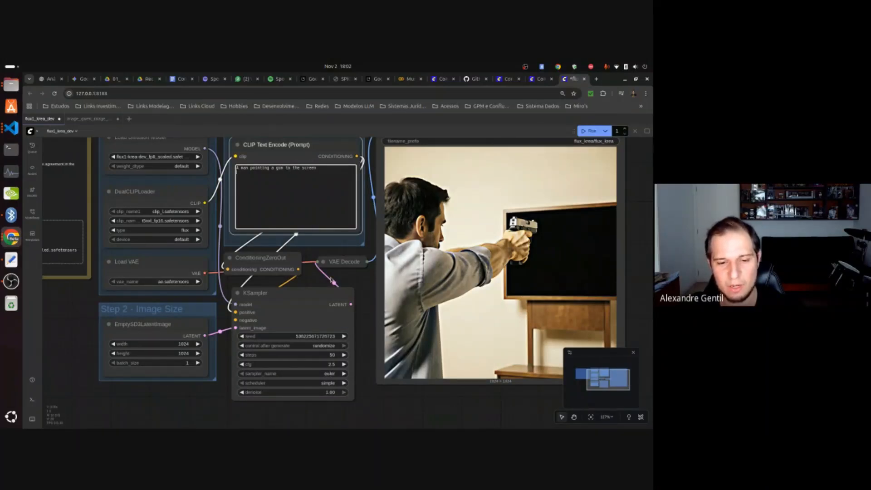
click(333, 364)
text(8)
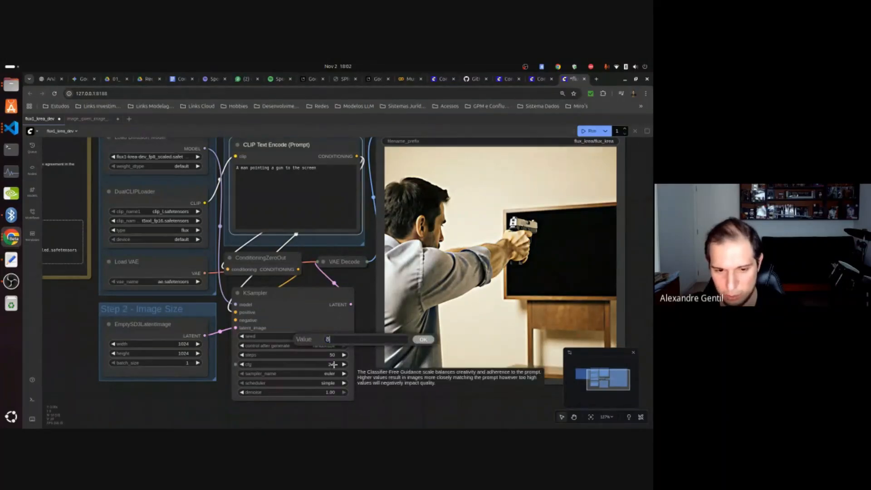
click(423, 339)
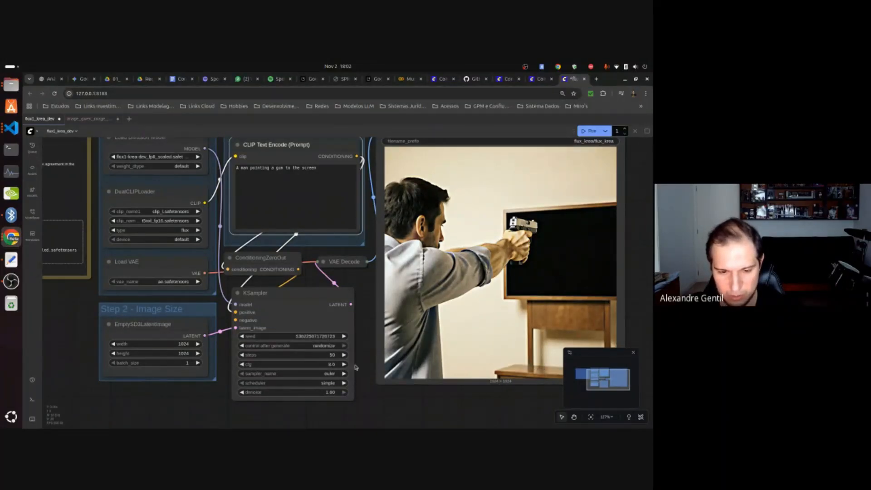
Run the workflow, check the sampling progress in the VS Code terminal, and return to ComfyUI in Chrome.
click(592, 131)
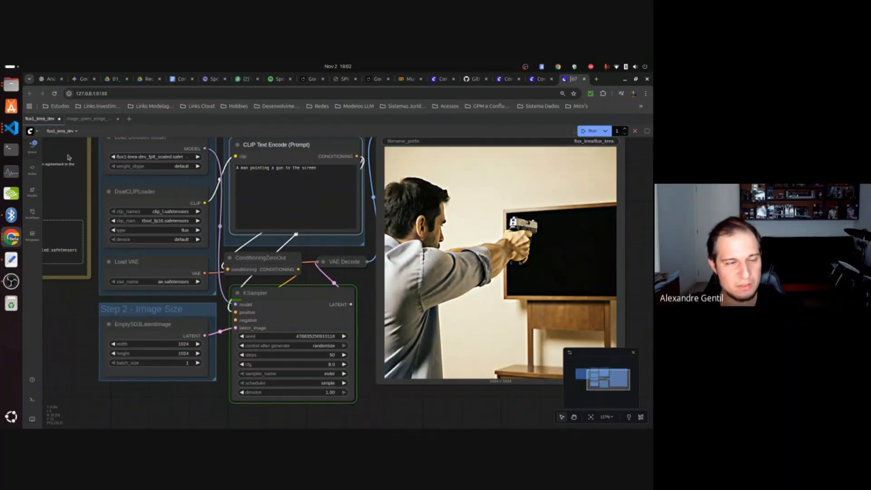
click(12, 128)
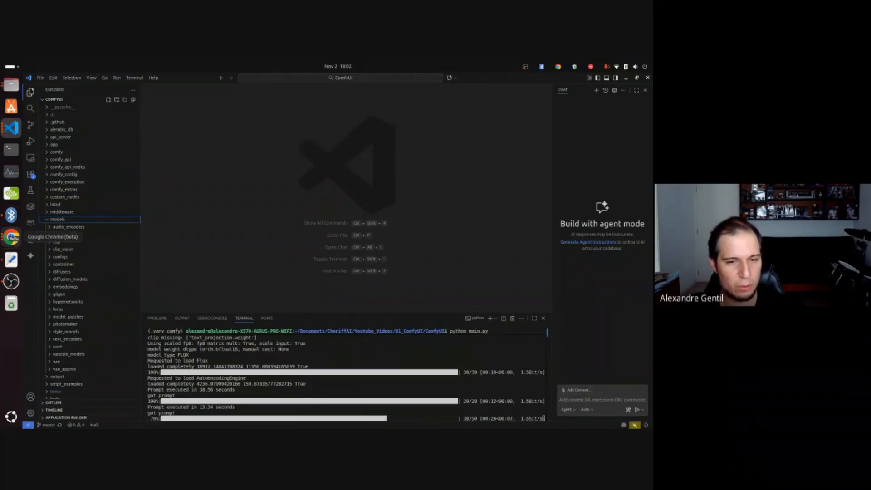
click(11, 236)
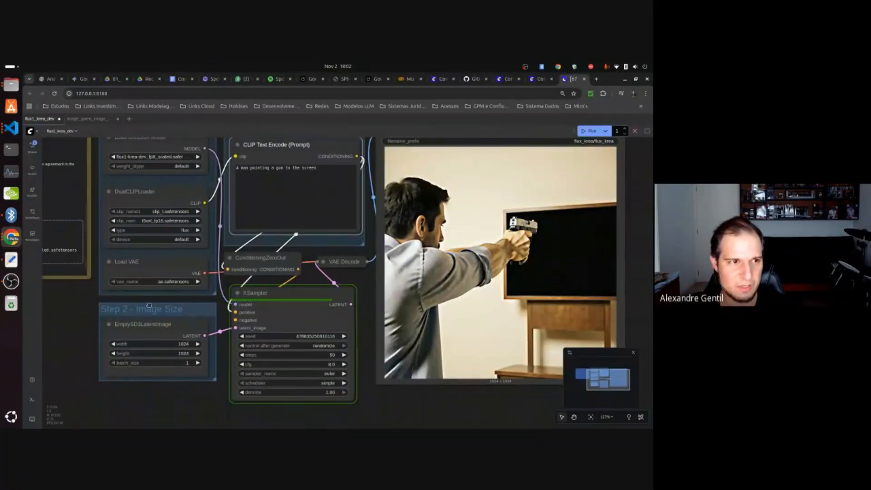
Examine the image_qwen_image_edit_2509 workflow's model, prompt and image upload nodes, and return to the flux1_krea_dev workflow.
scroll(87, 222, up, 1)
click(95, 119)
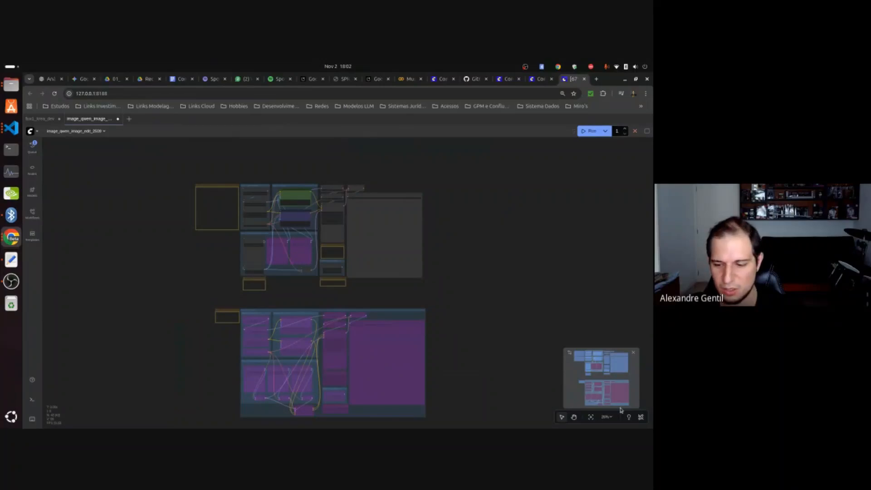
click(608, 417)
click(594, 341)
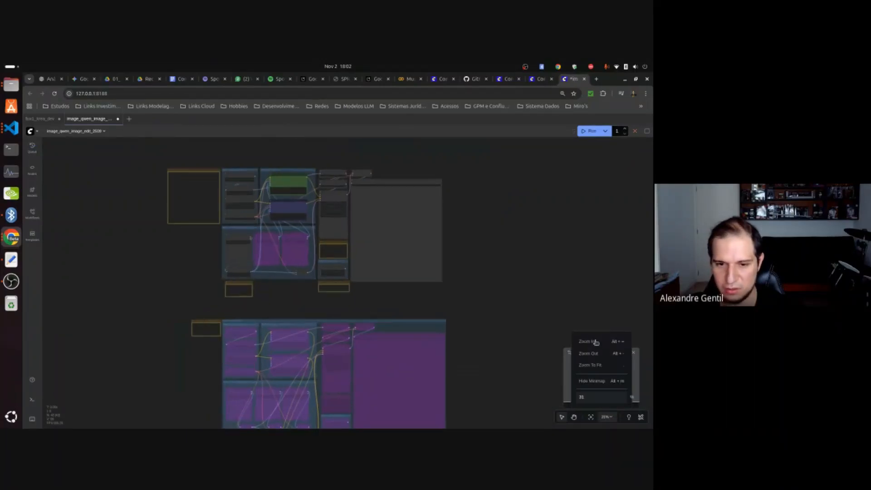
click(595, 343)
click(596, 342)
click(595, 343)
click(596, 342)
click(596, 342)
click(208, 337)
drag(208, 336, 429, 415)
drag(213, 320, 186, 361)
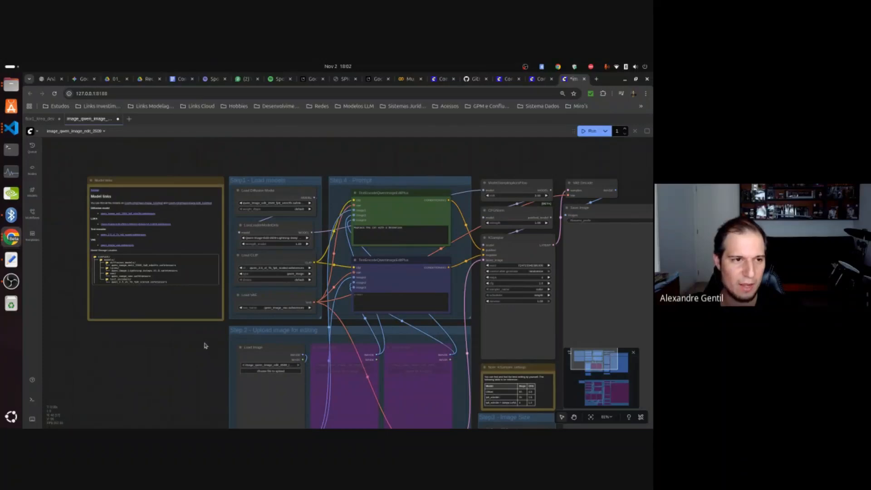
click(49, 119)
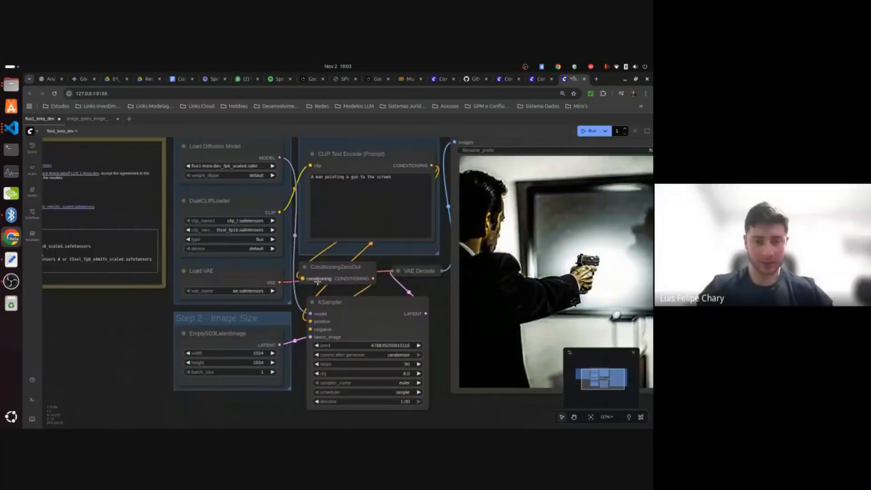
drag(478, 405, 399, 397)
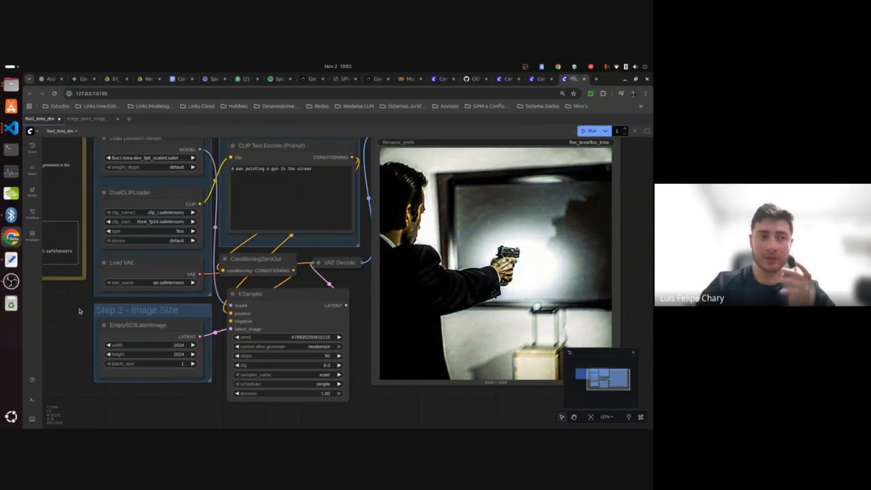
Set the KSampler node's cfg to 2.0 and open its steps value for editing.
click(327, 365)
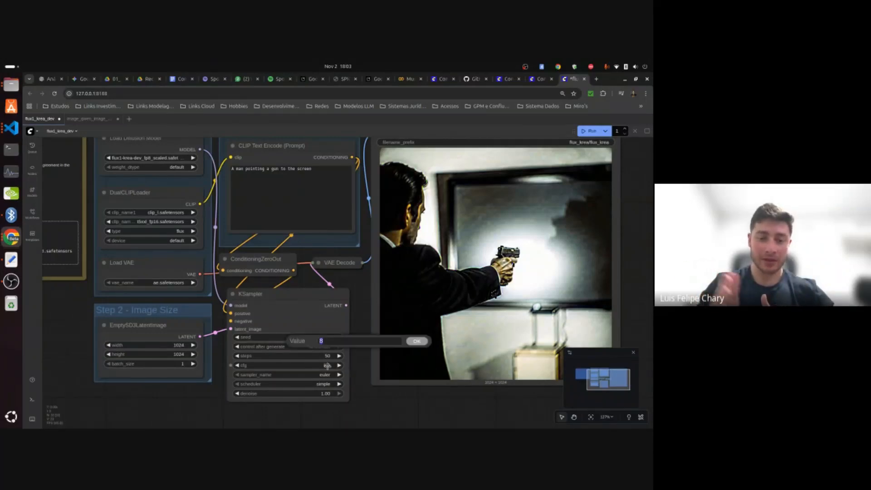
text(2)
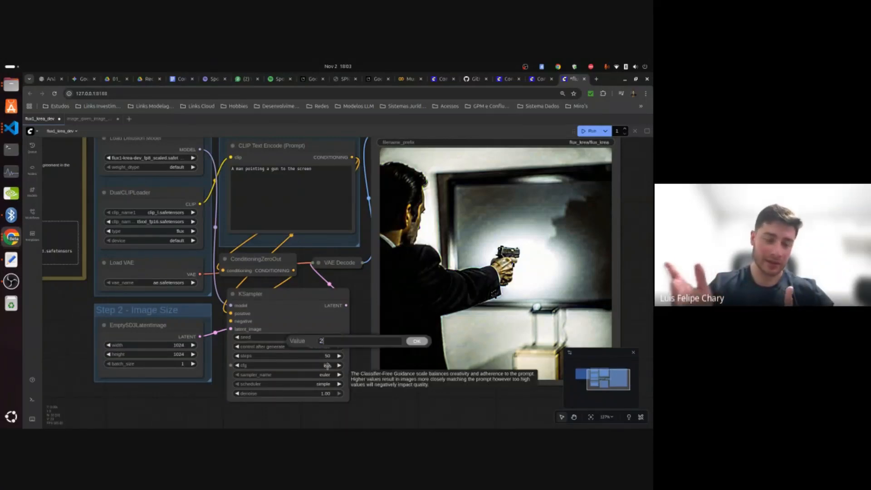
click(416, 341)
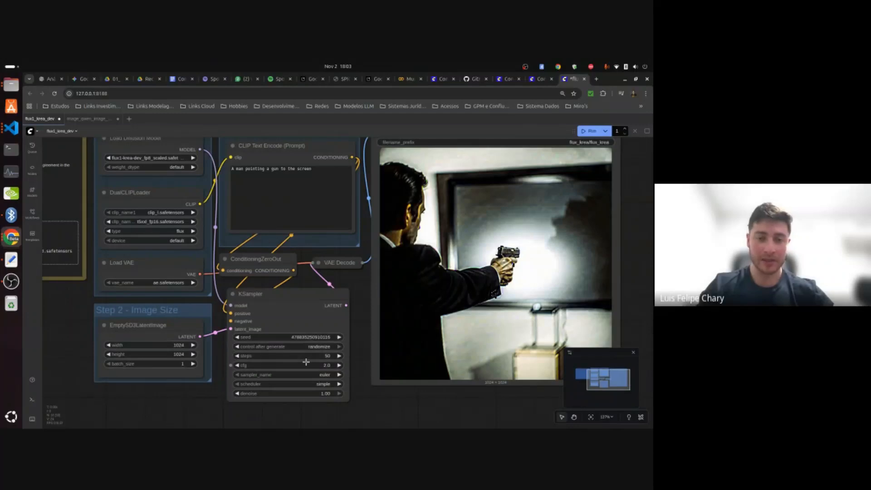
click(326, 356)
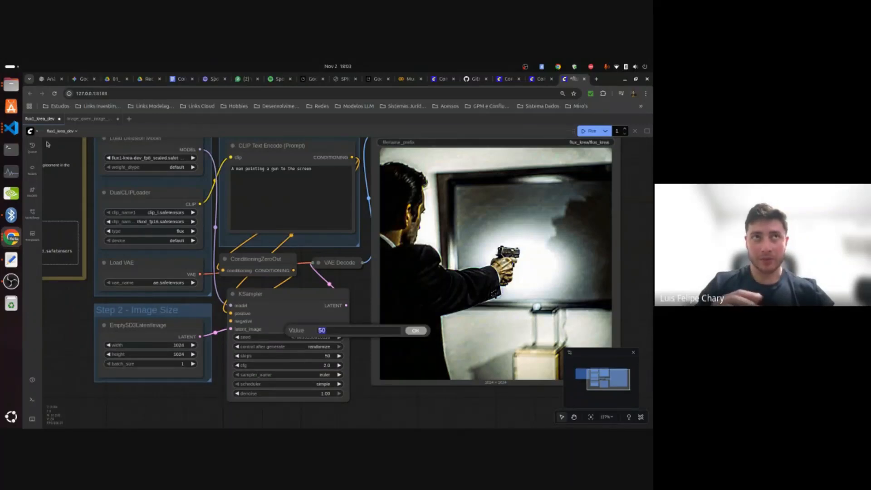
Load the Flux.1 Krea Dev image template from the template library and run the workflow with its default prompt and settings.
click(33, 234)
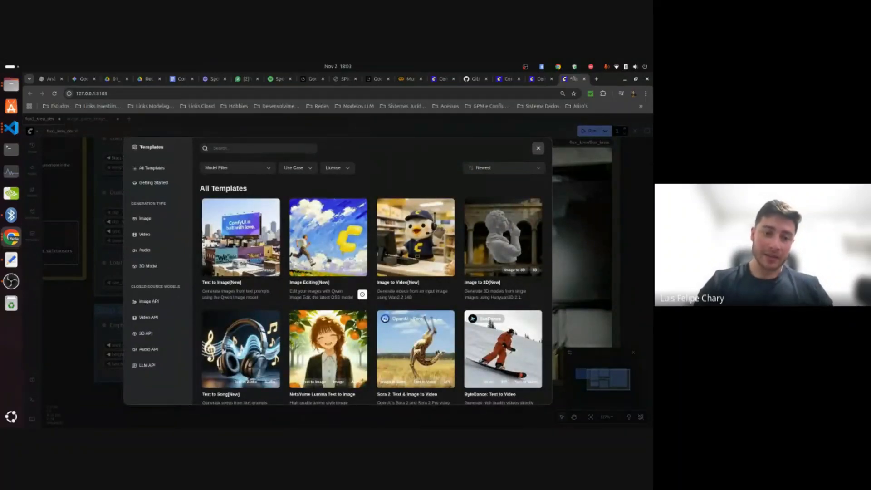
click(144, 218)
scroll(513, 296, down, 5)
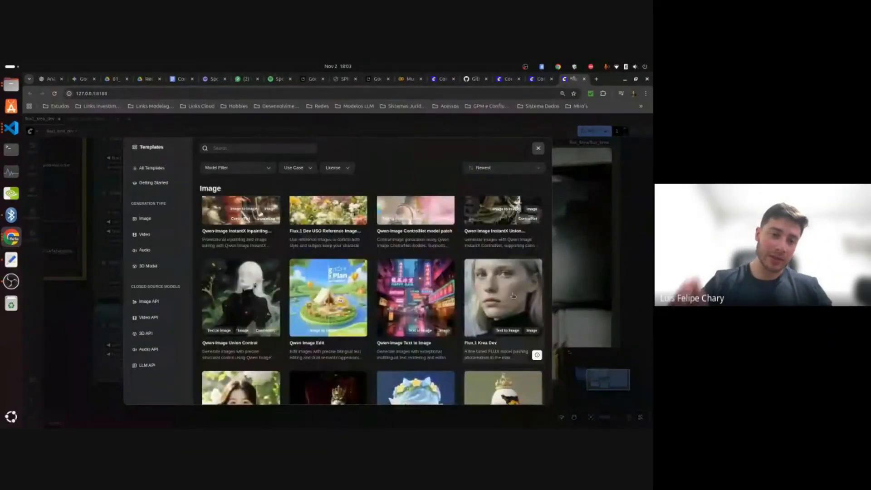
click(538, 148)
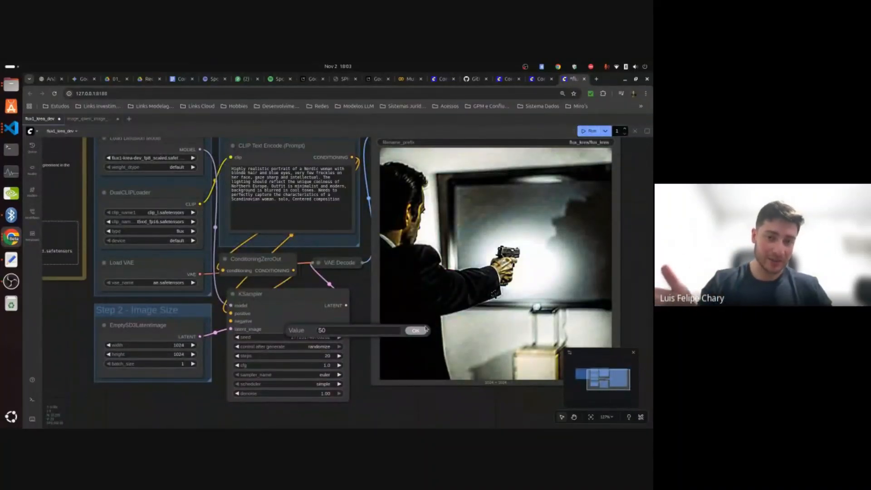
click(363, 362)
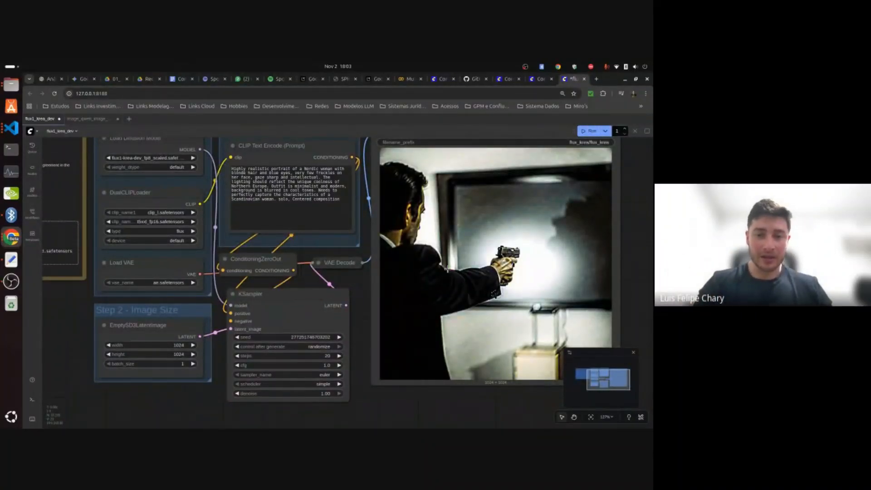
click(588, 132)
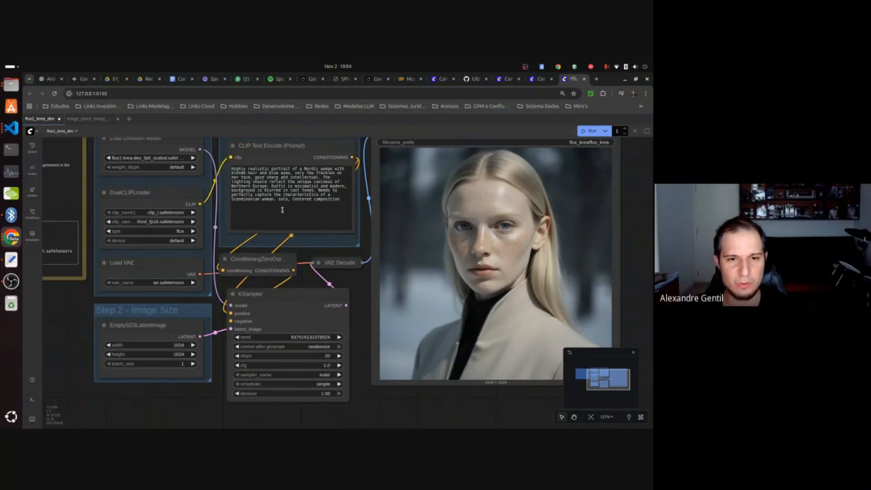
Look up the Flux.1 Krea Dev sample image among the Image templates and close the template library.
click(37, 238)
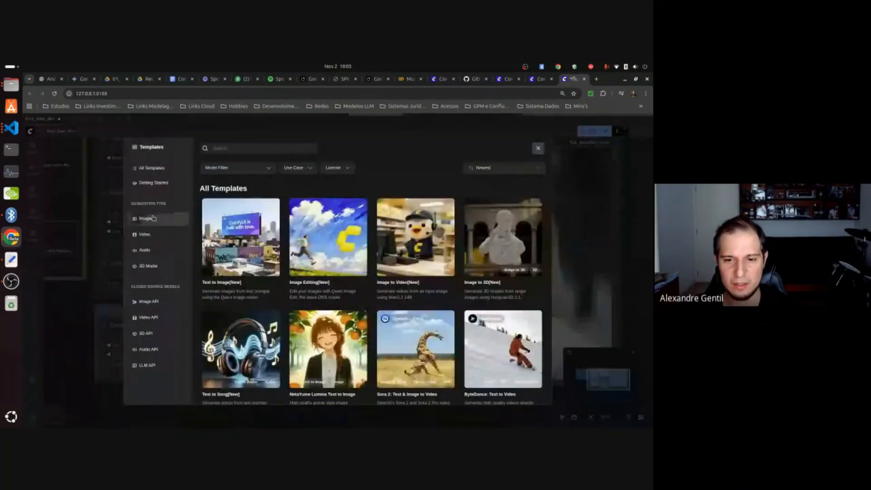
click(145, 218)
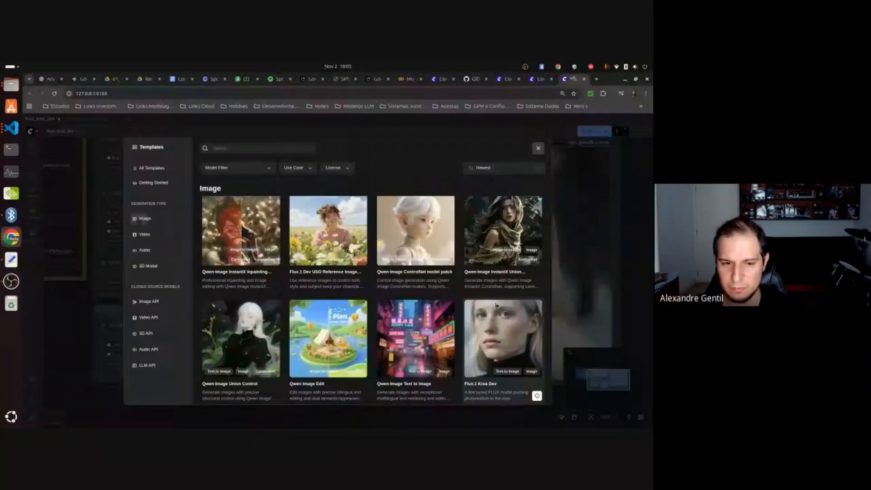
click(79, 335)
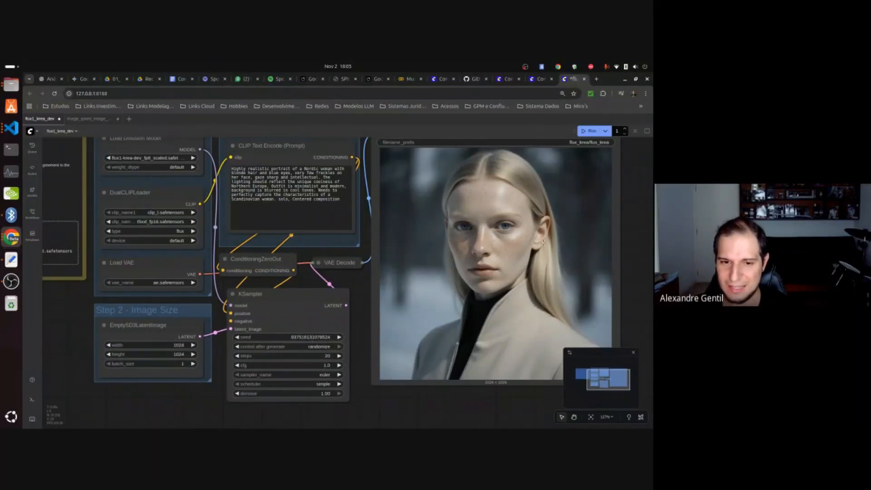
Set the KSampler node's cfg to 1.5 and run the workflow.
click(340, 365)
click(339, 365)
click(340, 365)
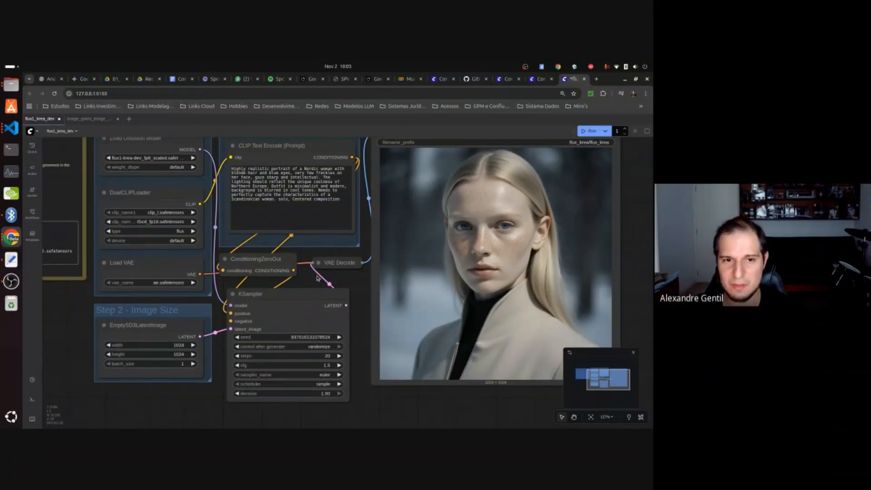
click(585, 131)
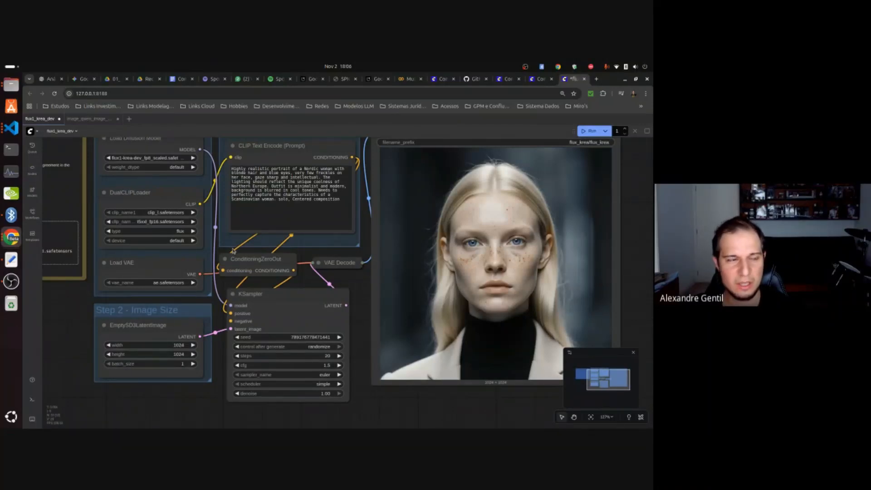
Switch to VS Code, collapse the models folder, and expand the flux_krea subfolder of the output folder.
click(11, 127)
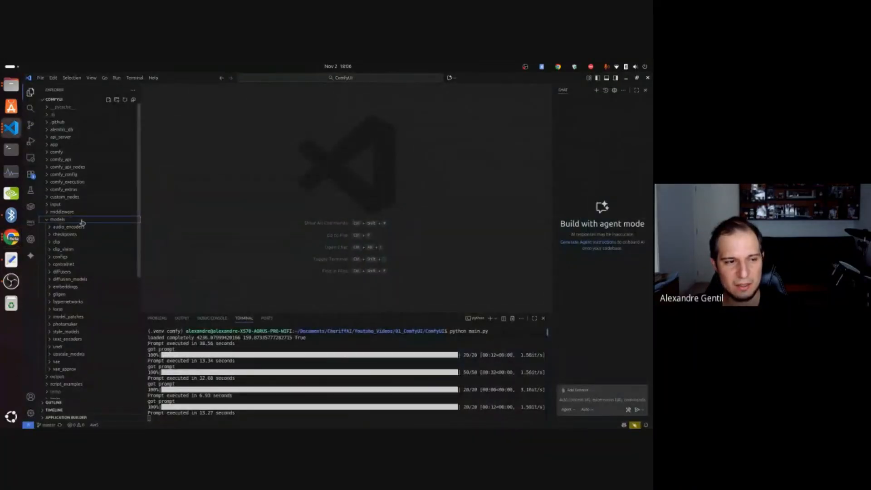
scroll(86, 272, down, 2)
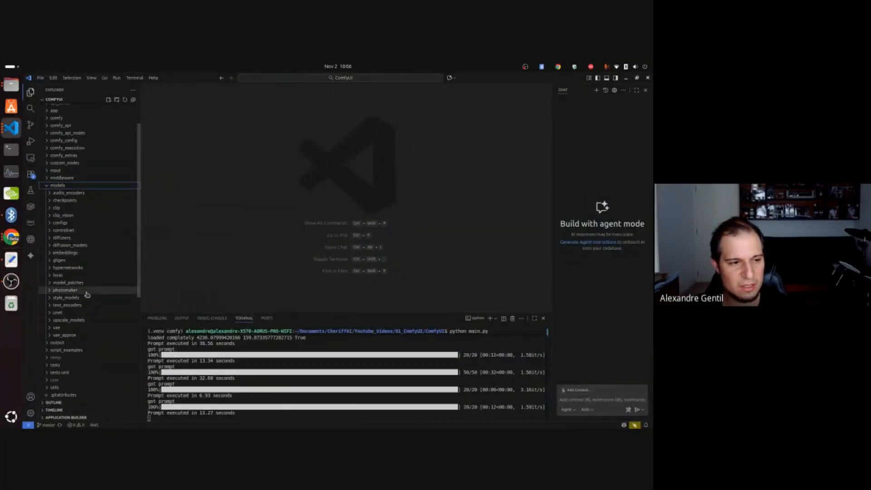
click(57, 185)
scroll(58, 213, up, 2)
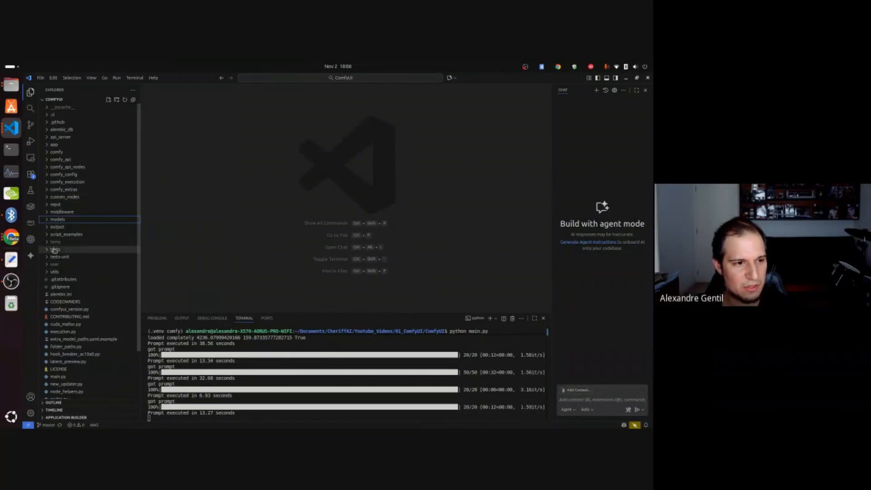
click(48, 227)
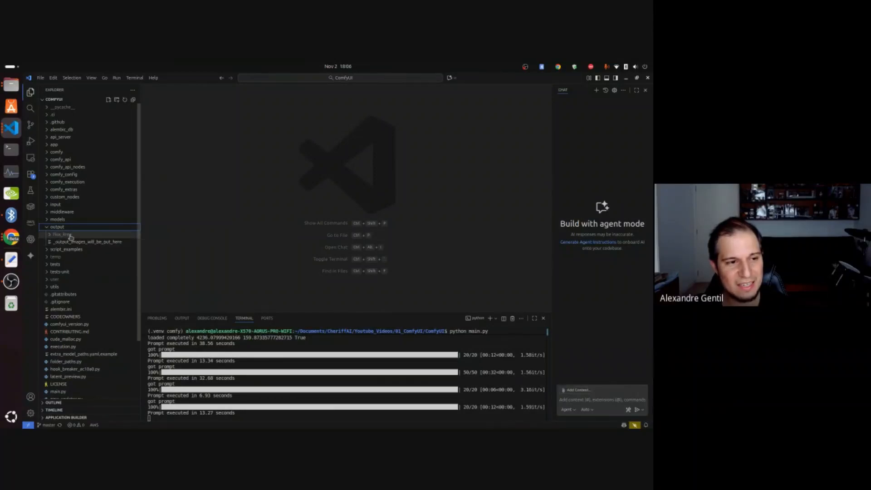
click(57, 235)
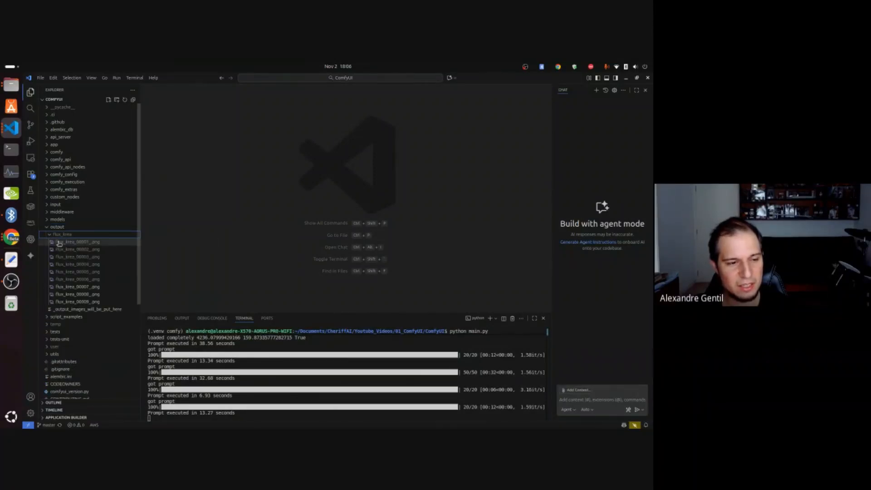
View the generated images in the flux_krea folder one by one and compare the last two portraits.
click(72, 243)
click(76, 249)
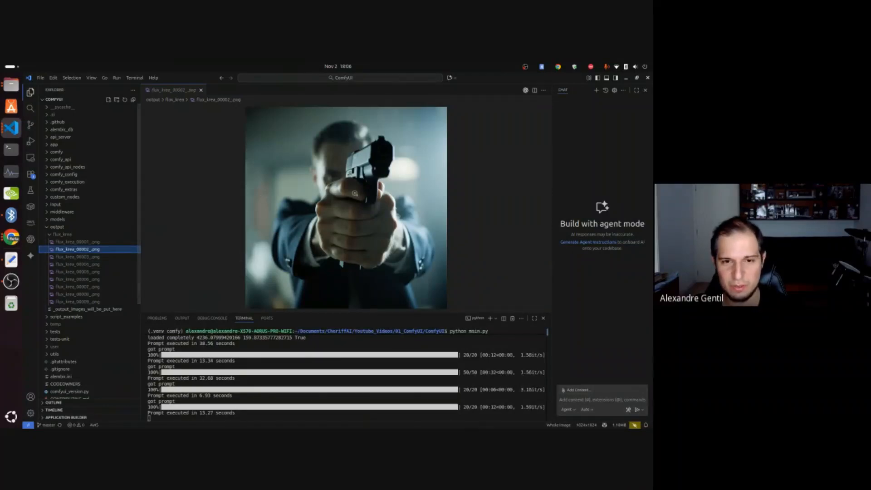
click(87, 259)
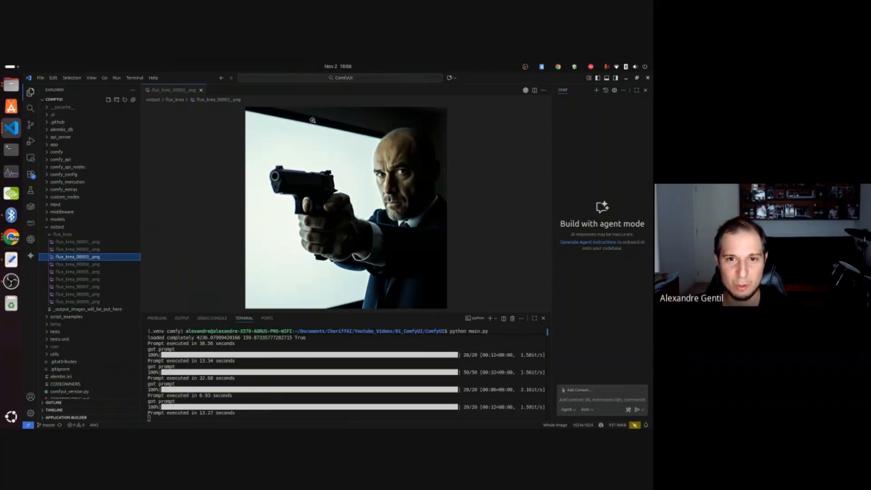
click(93, 265)
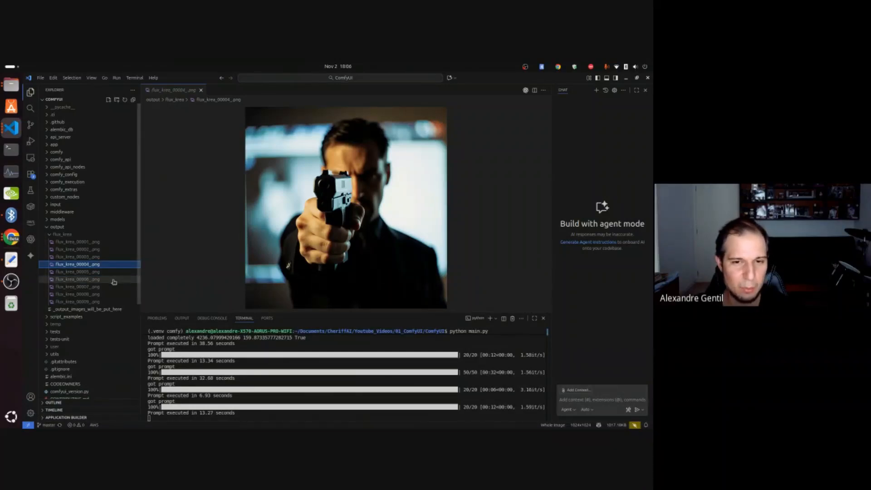
click(85, 272)
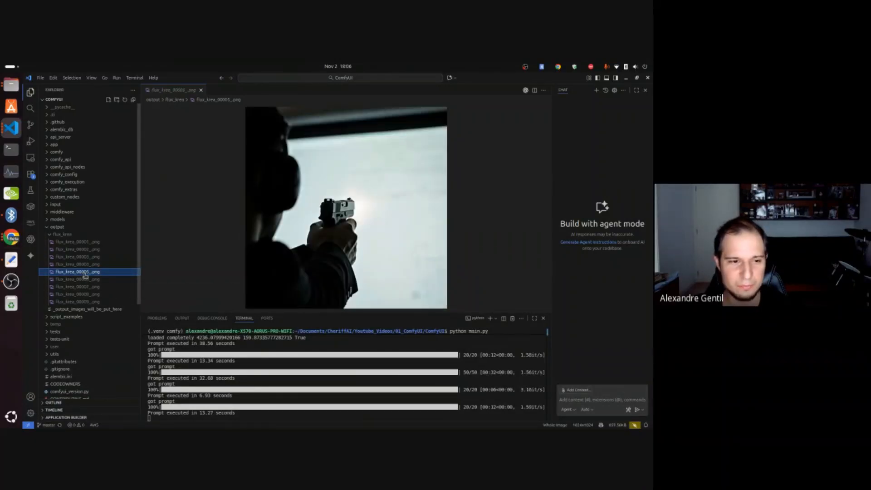
click(82, 279)
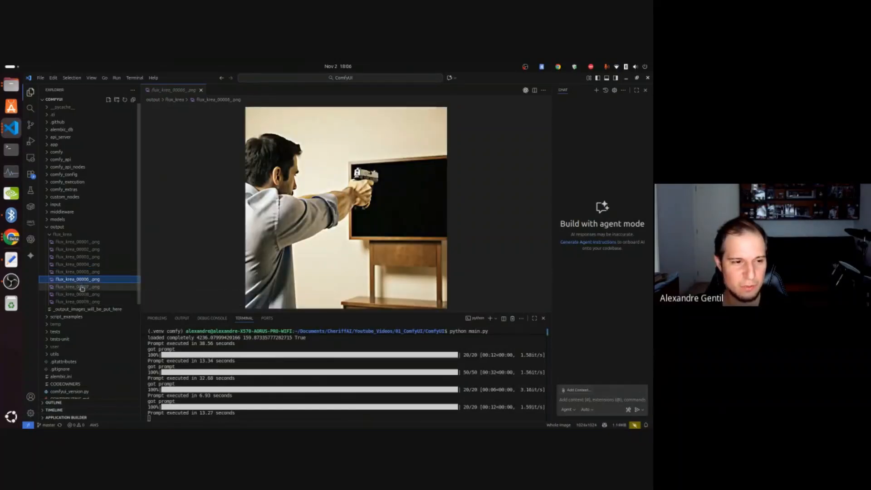
click(82, 286)
click(82, 295)
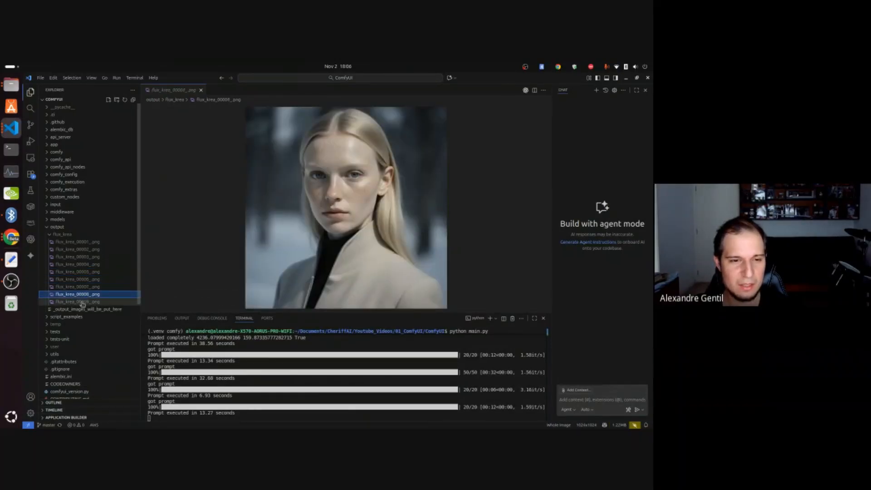
click(83, 302)
click(83, 296)
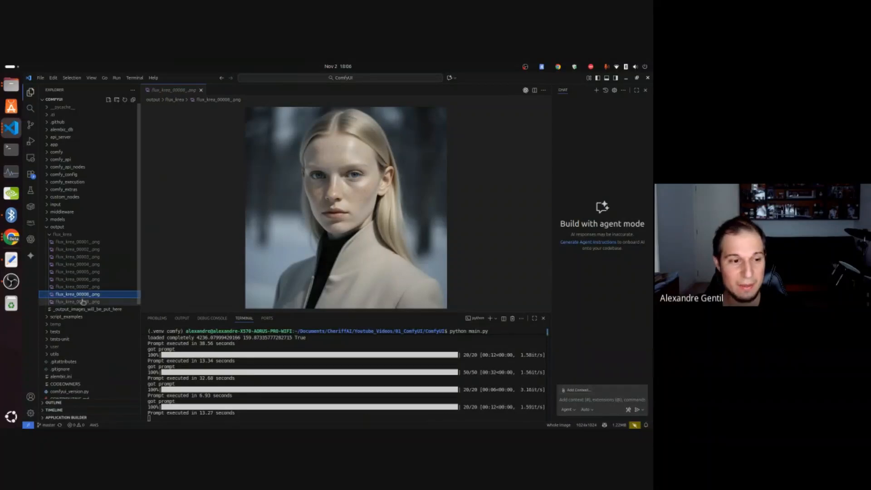
click(83, 301)
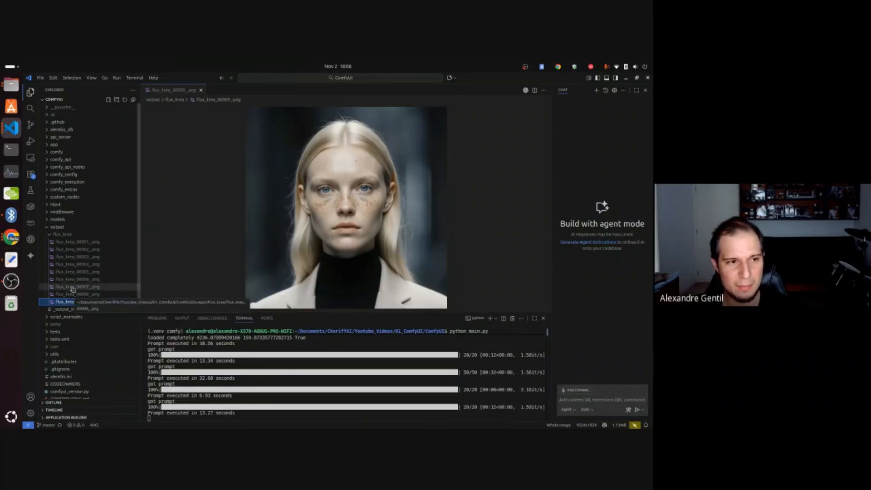
Collapse the output folder, check the contents of the input folder, and return to ComfyUI in Chrome.
click(47, 228)
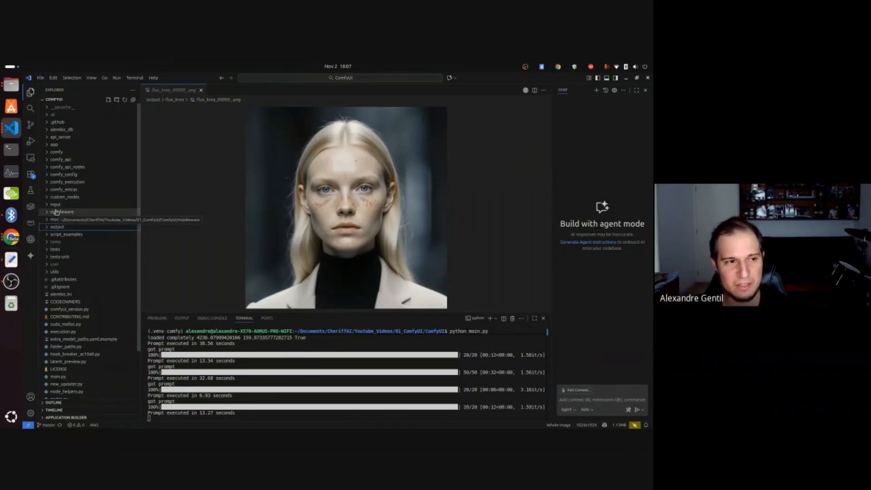
click(55, 205)
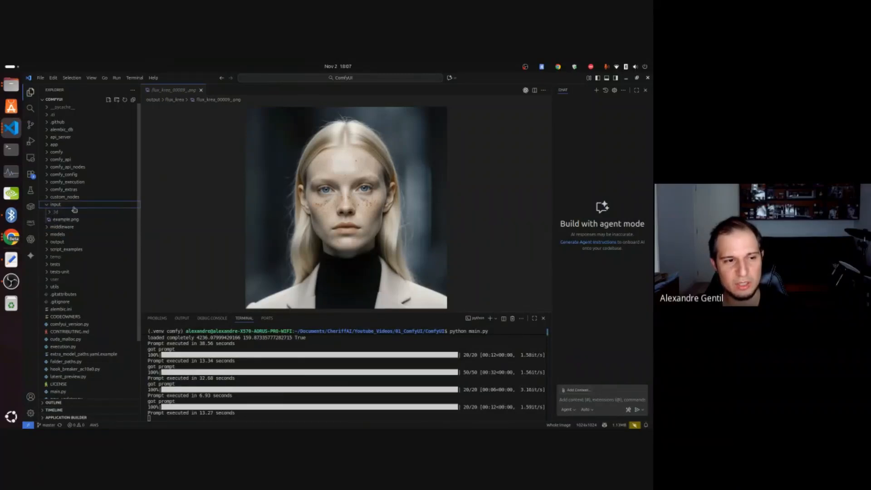
click(51, 206)
click(11, 236)
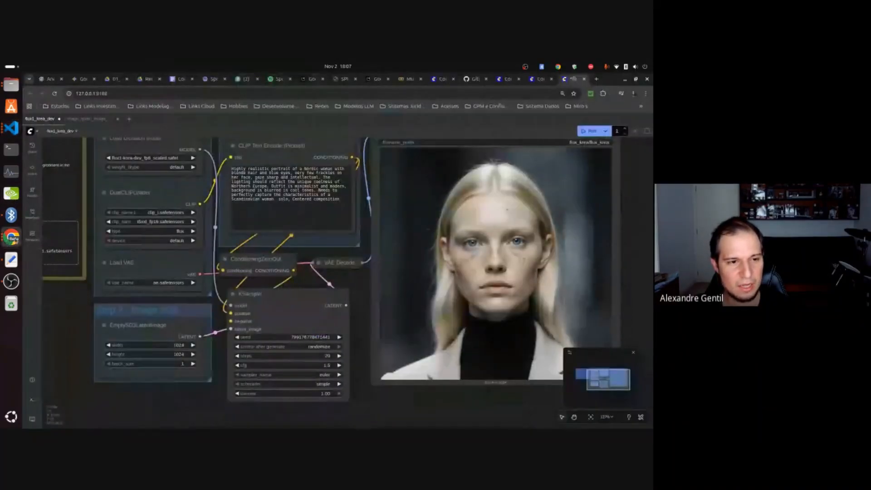
Browse the Image category of the templates, open the Flux.1 Dev OneReward template, and dismiss its missing models notice without downloading anything.
drag(77, 304, 222, 339)
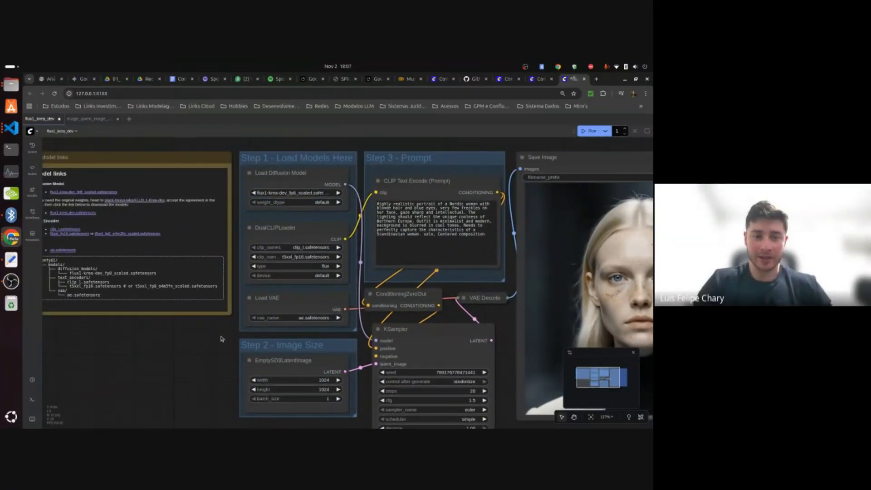
click(32, 235)
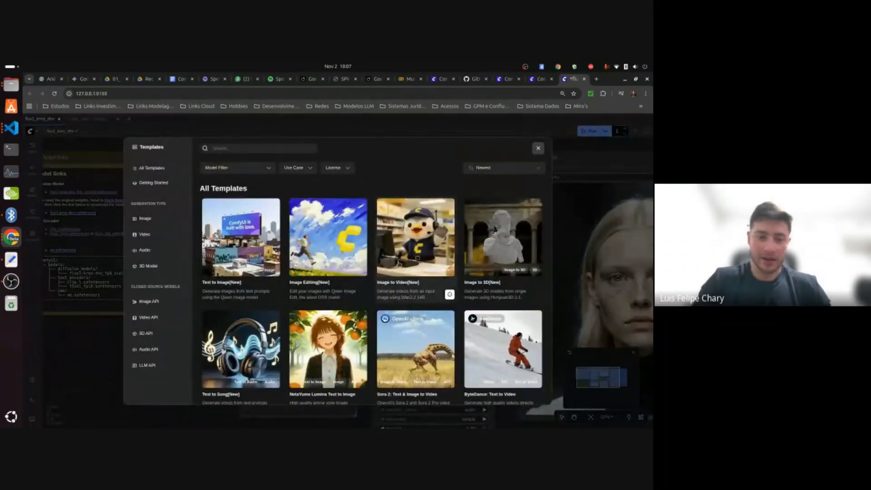
click(144, 218)
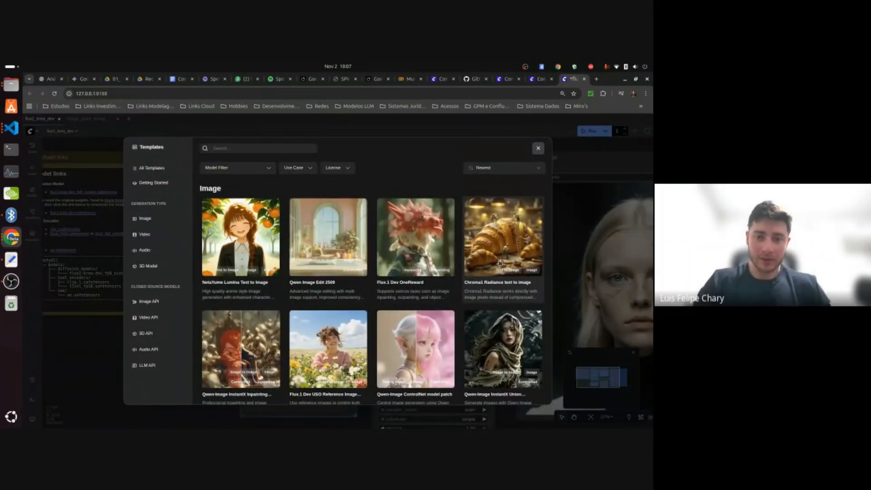
scroll(431, 290, down, 1)
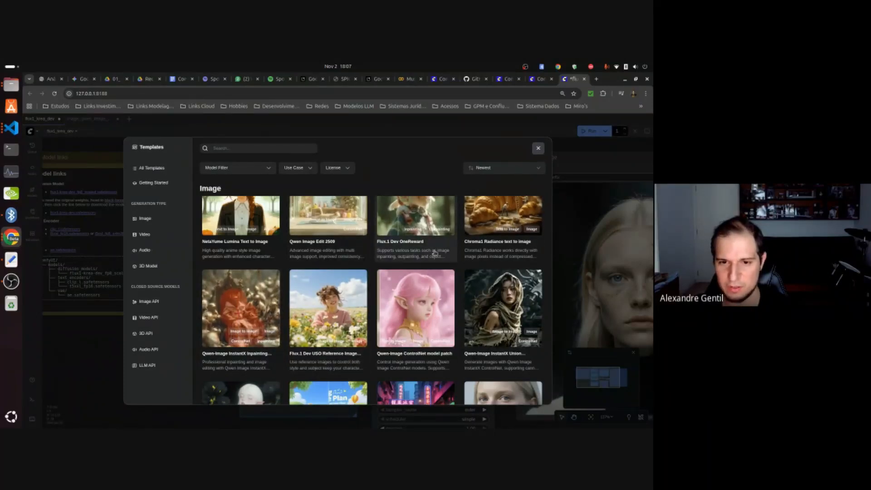
scroll(399, 236, up, 2)
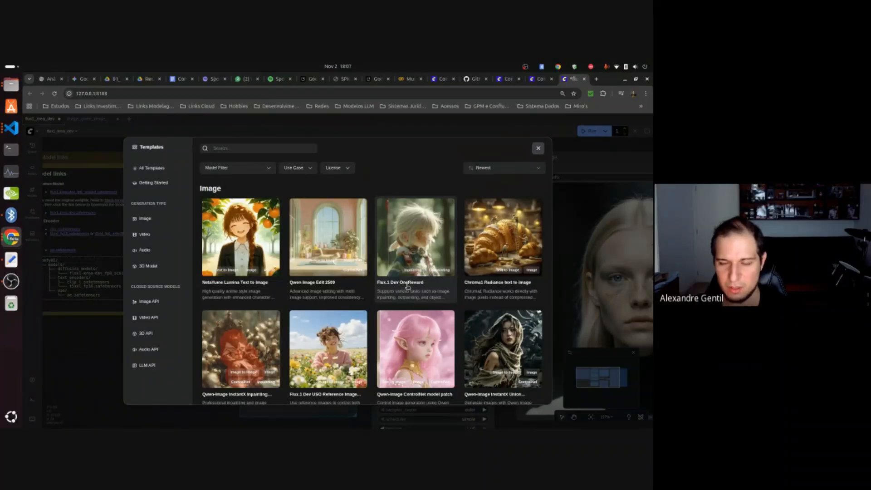
click(423, 240)
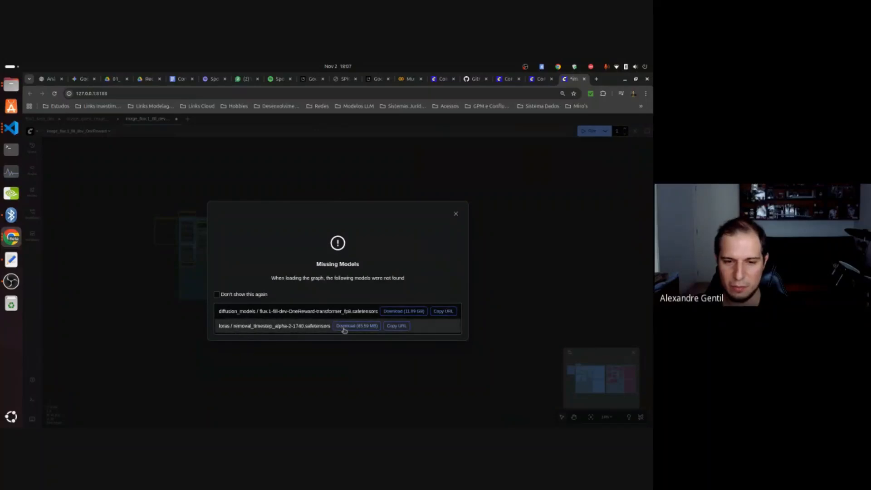
click(456, 214)
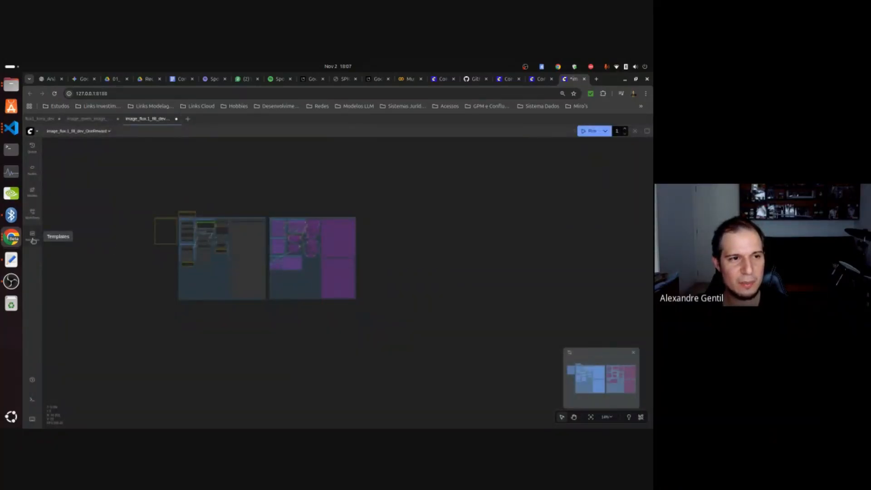
Return to the flux1_krea_dev workflow and review its model loading, image size, prompt, KSampler, and Save Image nodes.
click(40, 119)
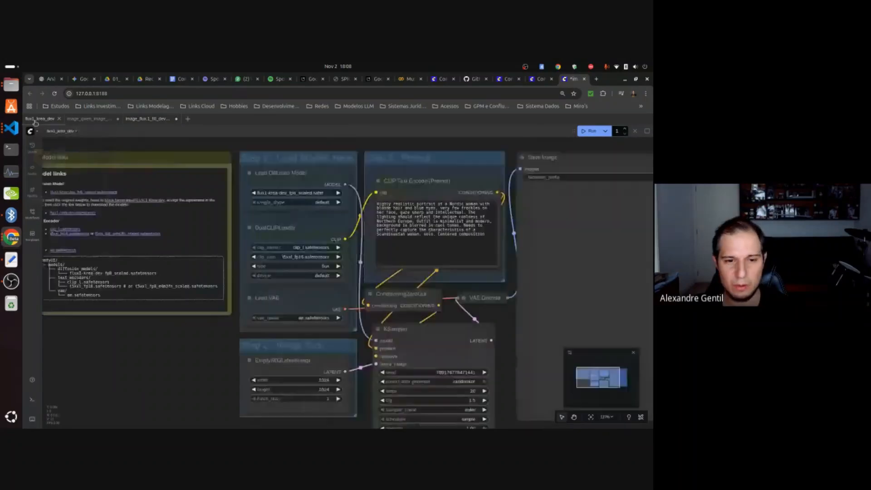
drag(204, 361, 176, 346)
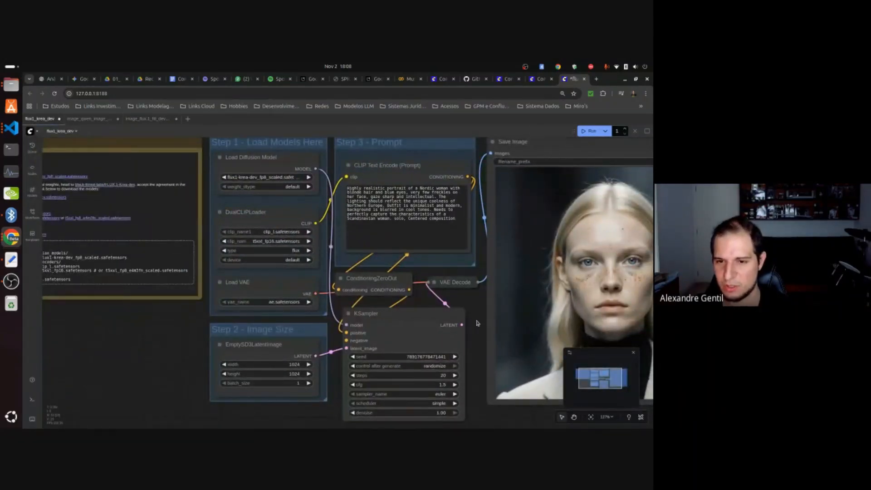
drag(467, 306, 307, 296)
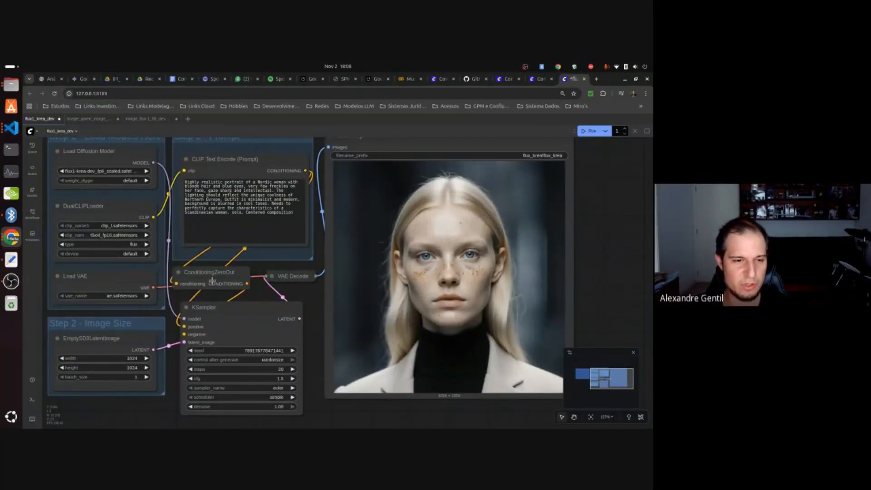
drag(262, 292, 330, 296)
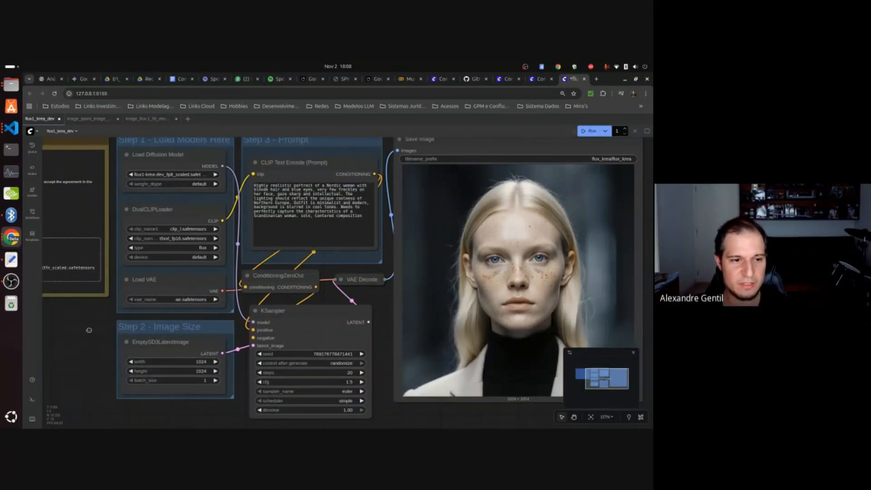
scroll(89, 326, up, 1)
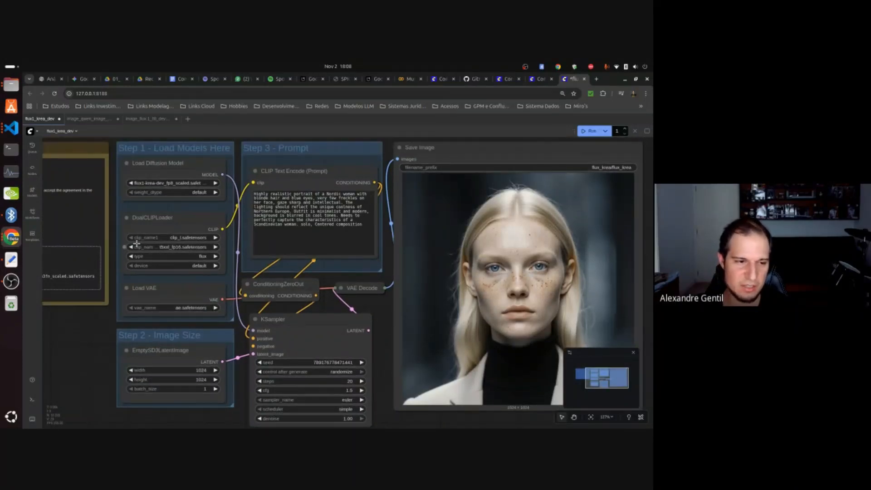